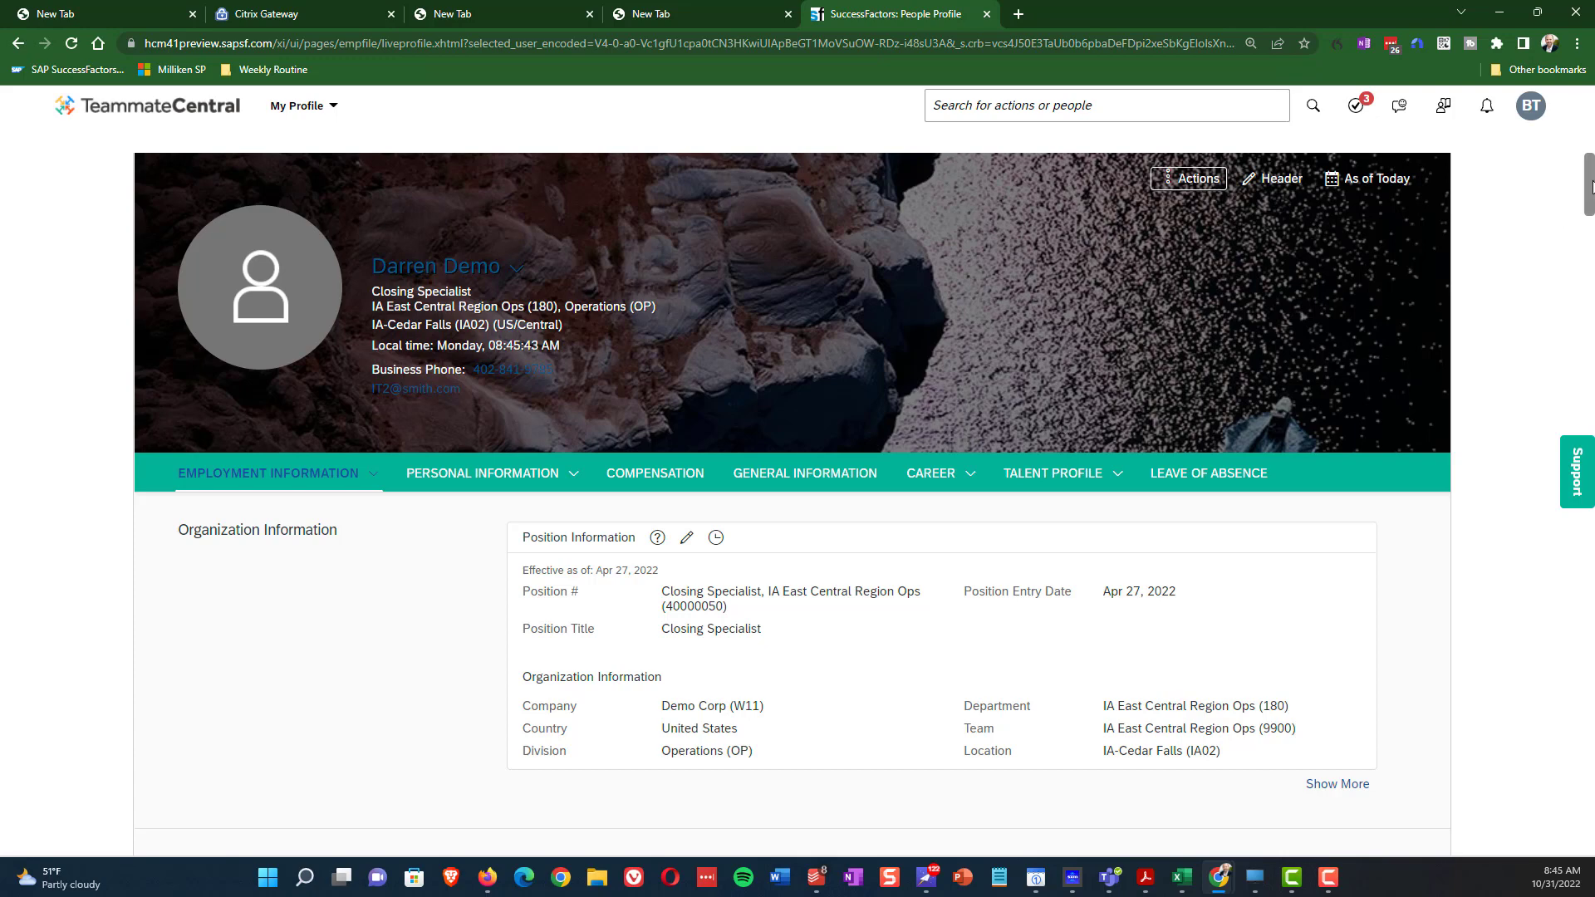
{"action": "left_click_drag", "start_coordinate": [1587, 188], "coordinate": [1554, 401]}
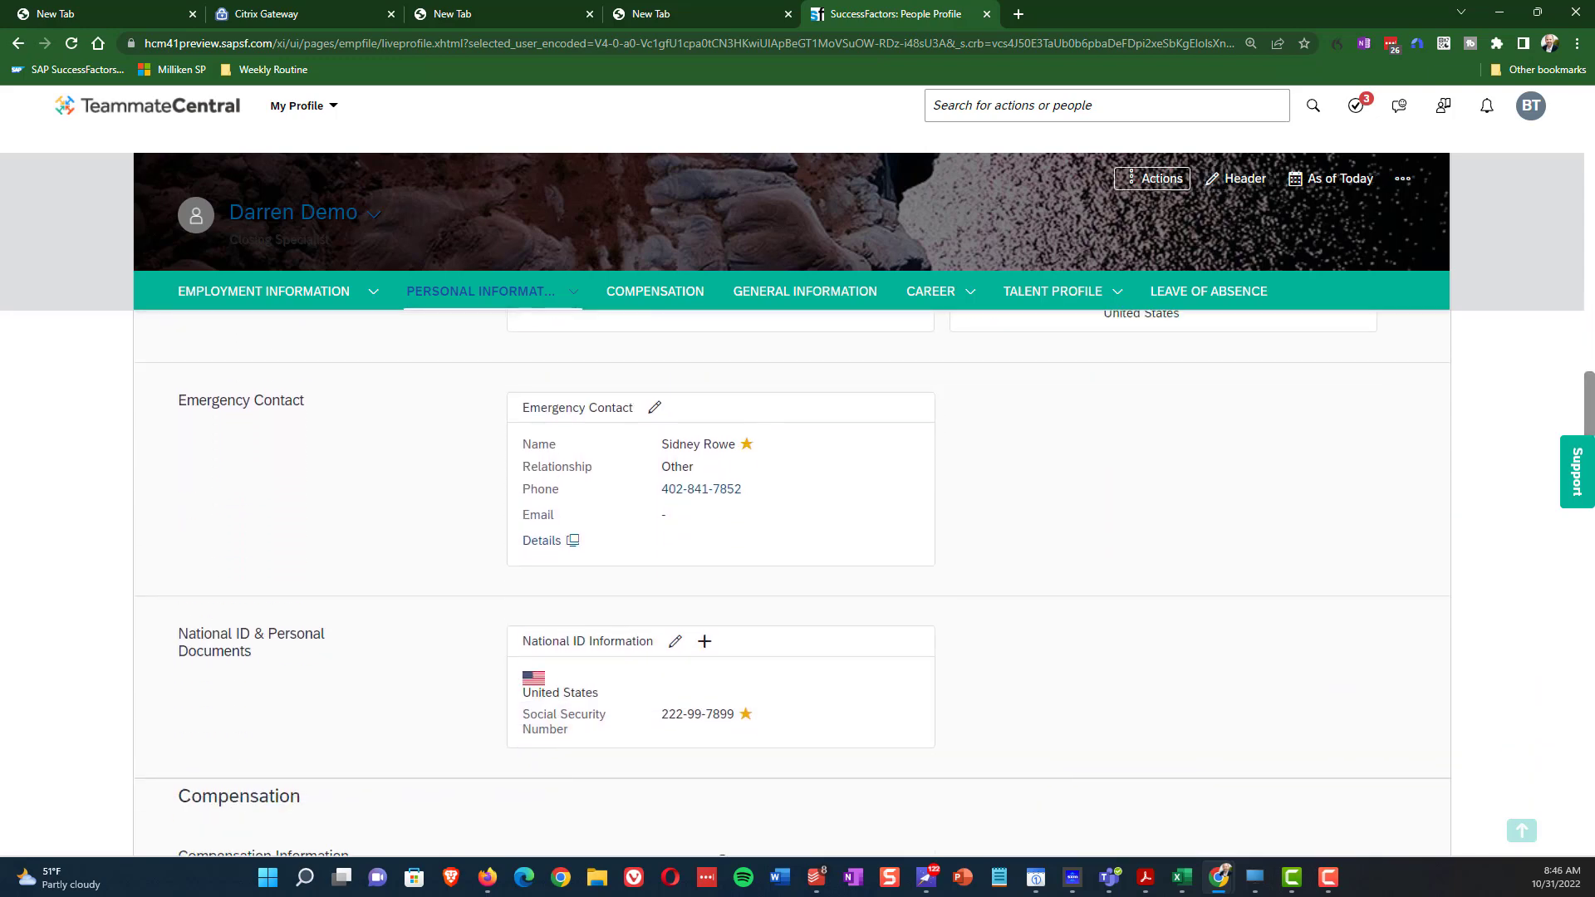
{"action": "scroll", "coordinate": [1197, 609], "scroll_direction": "up", "scroll_amount": 1}
{"action": "scroll", "coordinate": [1194, 602], "scroll_direction": "up", "scroll_amount": 15}
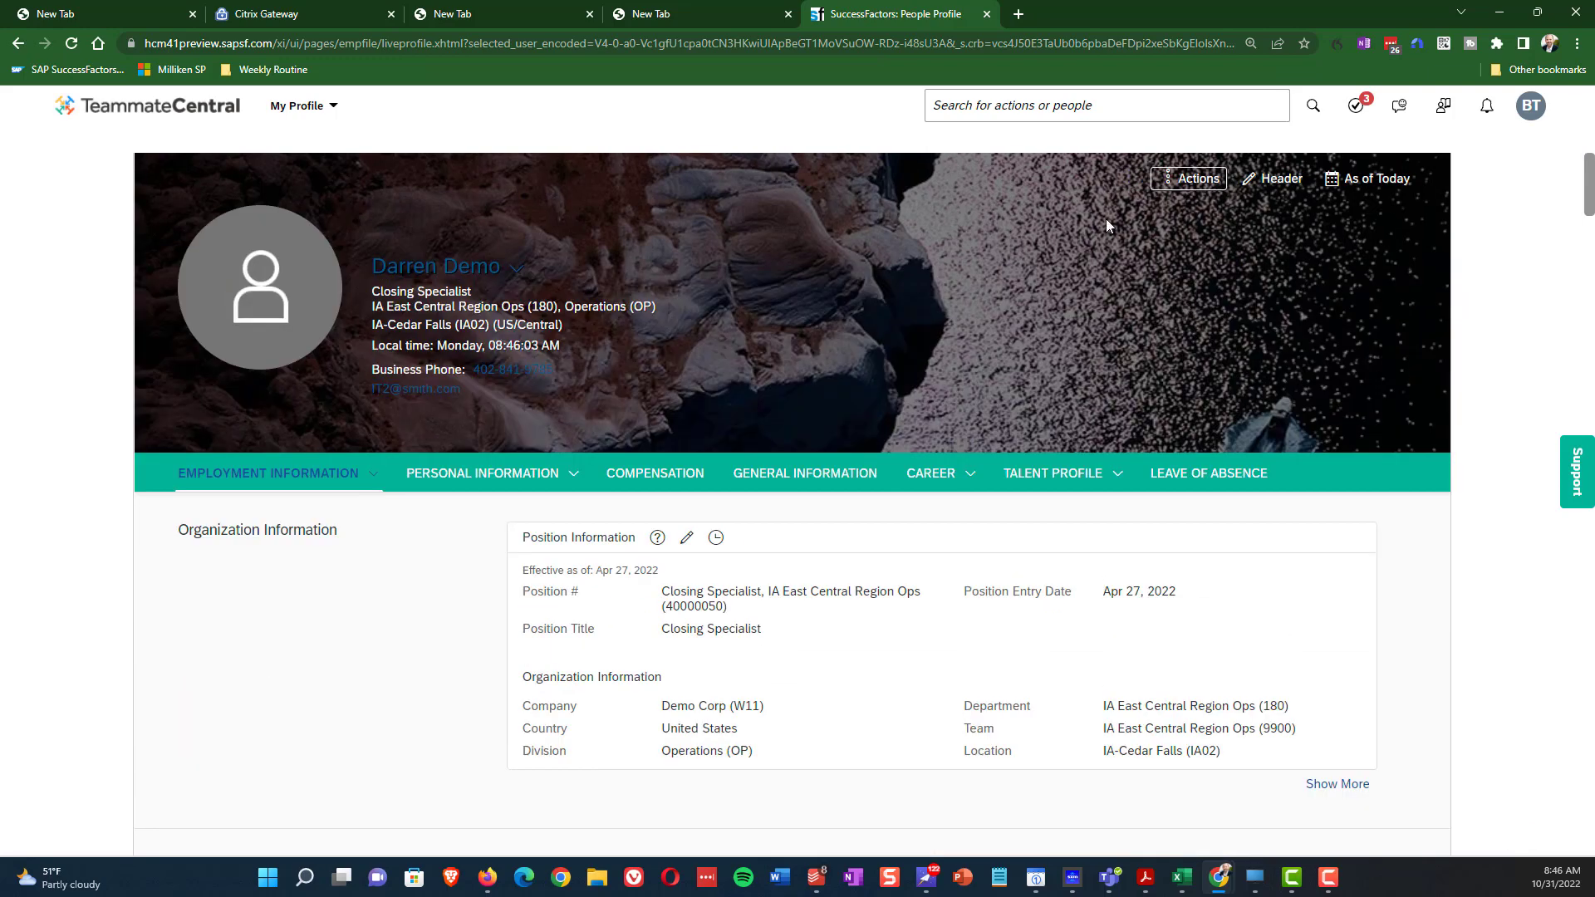
- Find the Hire Date Correction tool through action search and start a new Hire Date Correction
{"action": "left_click", "coordinate": [1056, 109]}
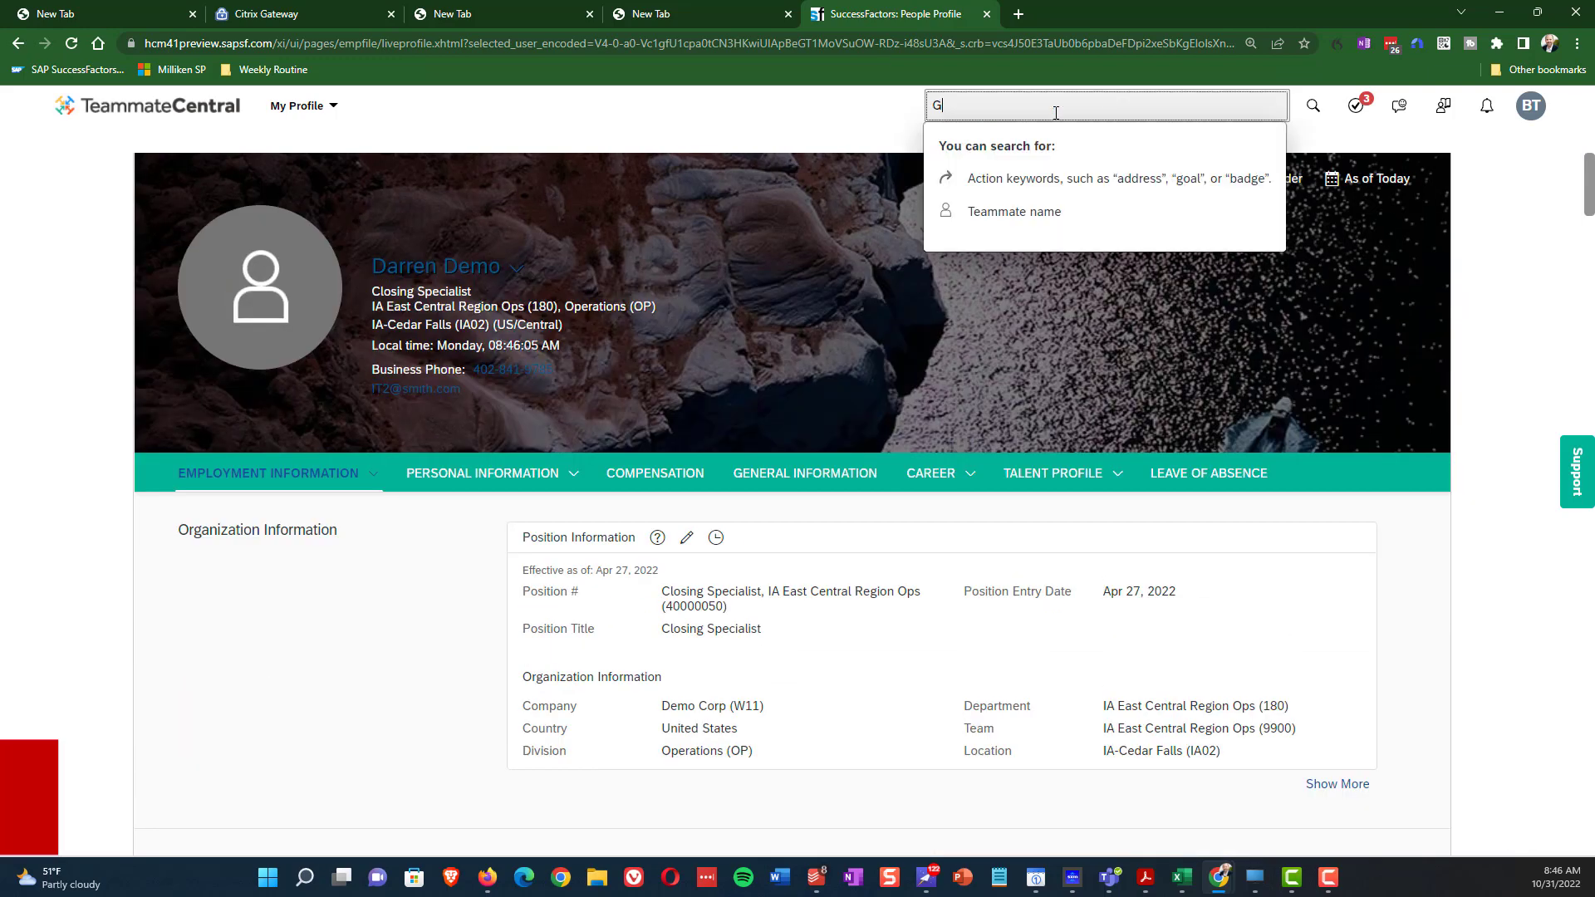
{"action": "type", "text": "Hire date"}
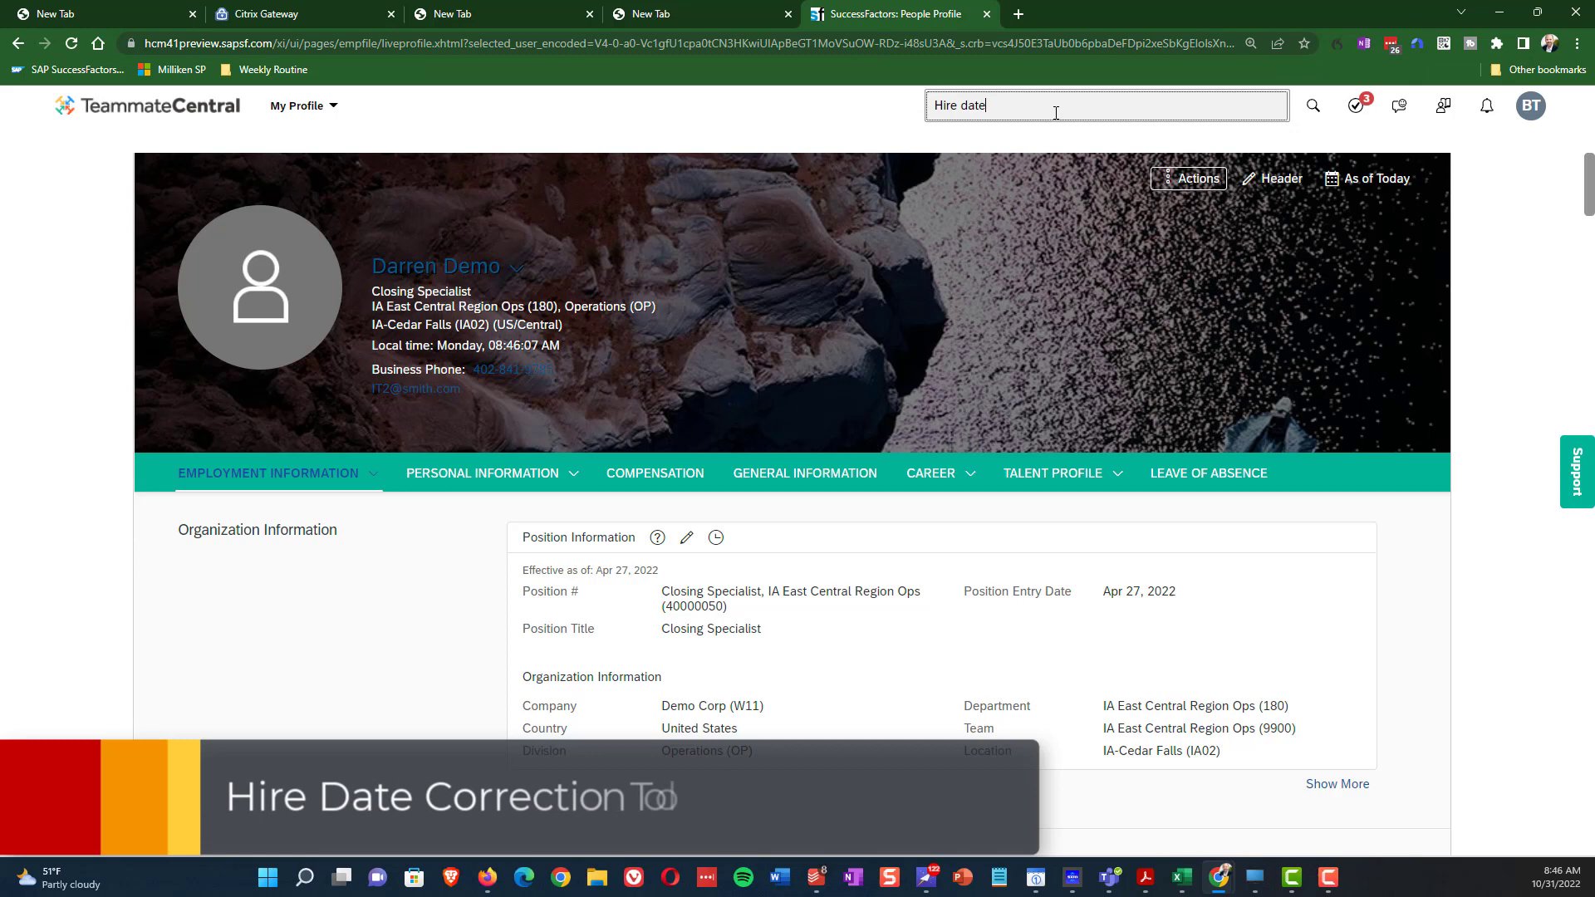
{"action": "left_click", "coordinate": [1025, 171]}
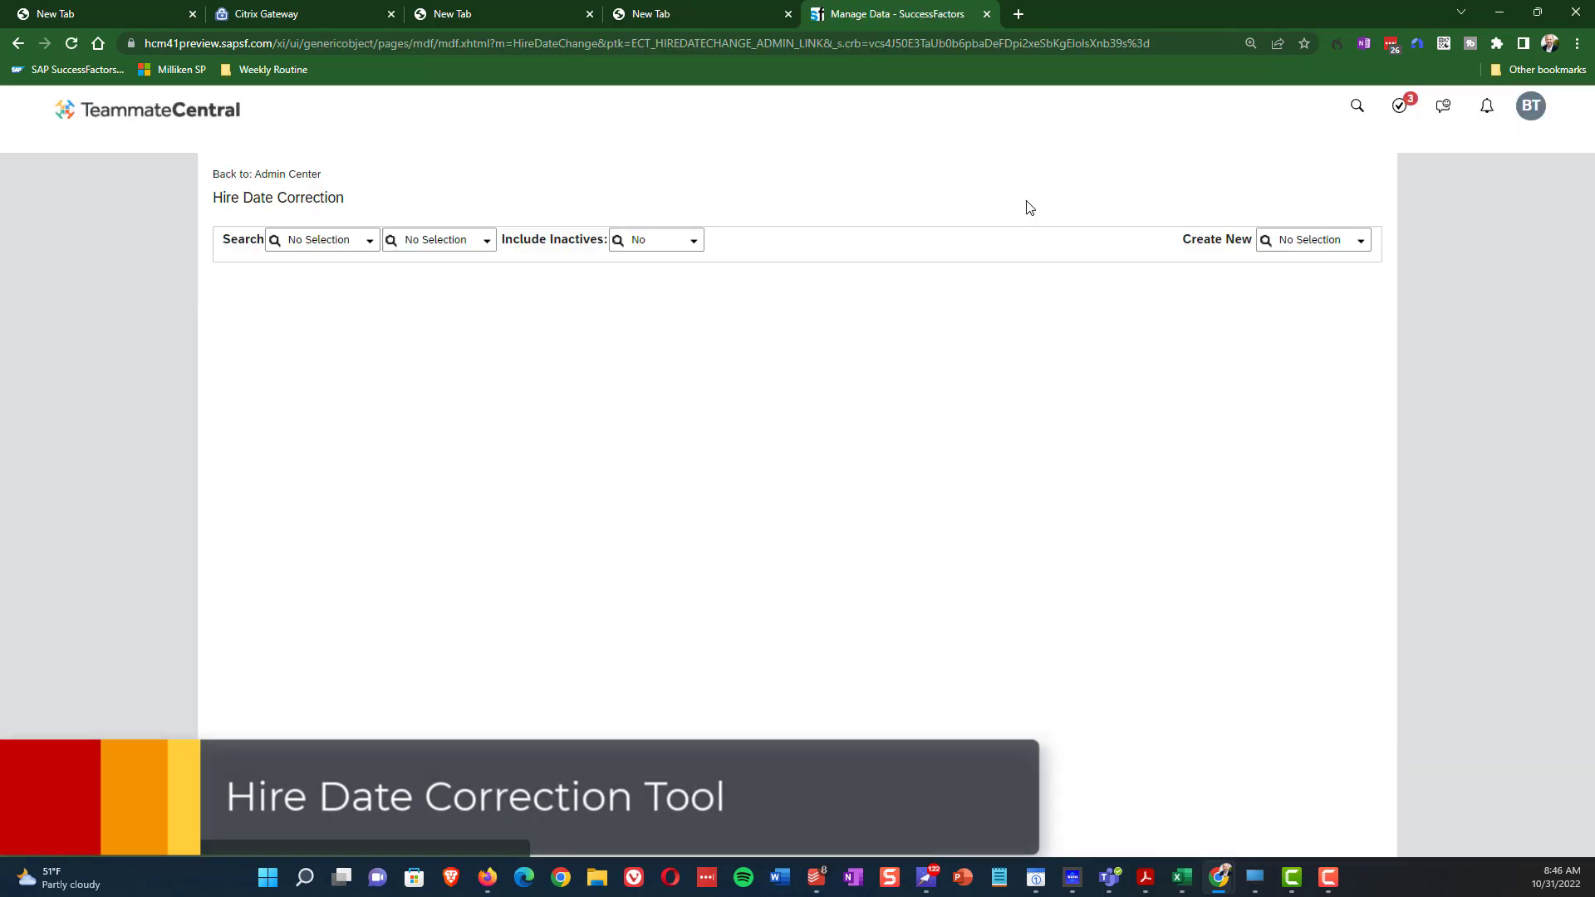
{"action": "left_click", "coordinate": [1360, 242]}
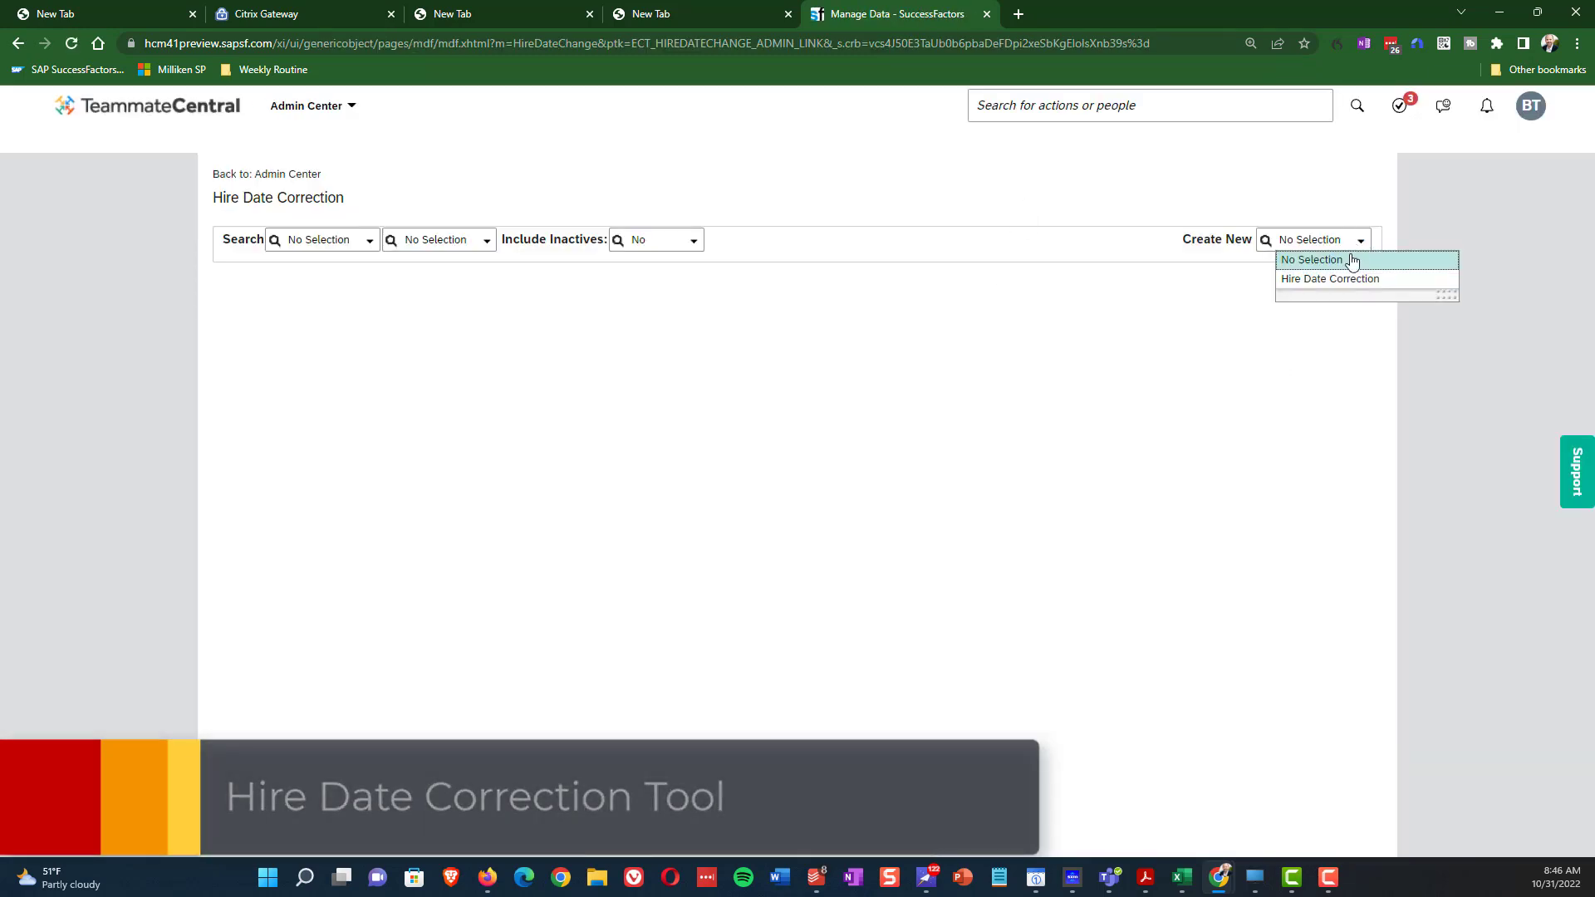
{"action": "left_click", "coordinate": [1334, 276]}
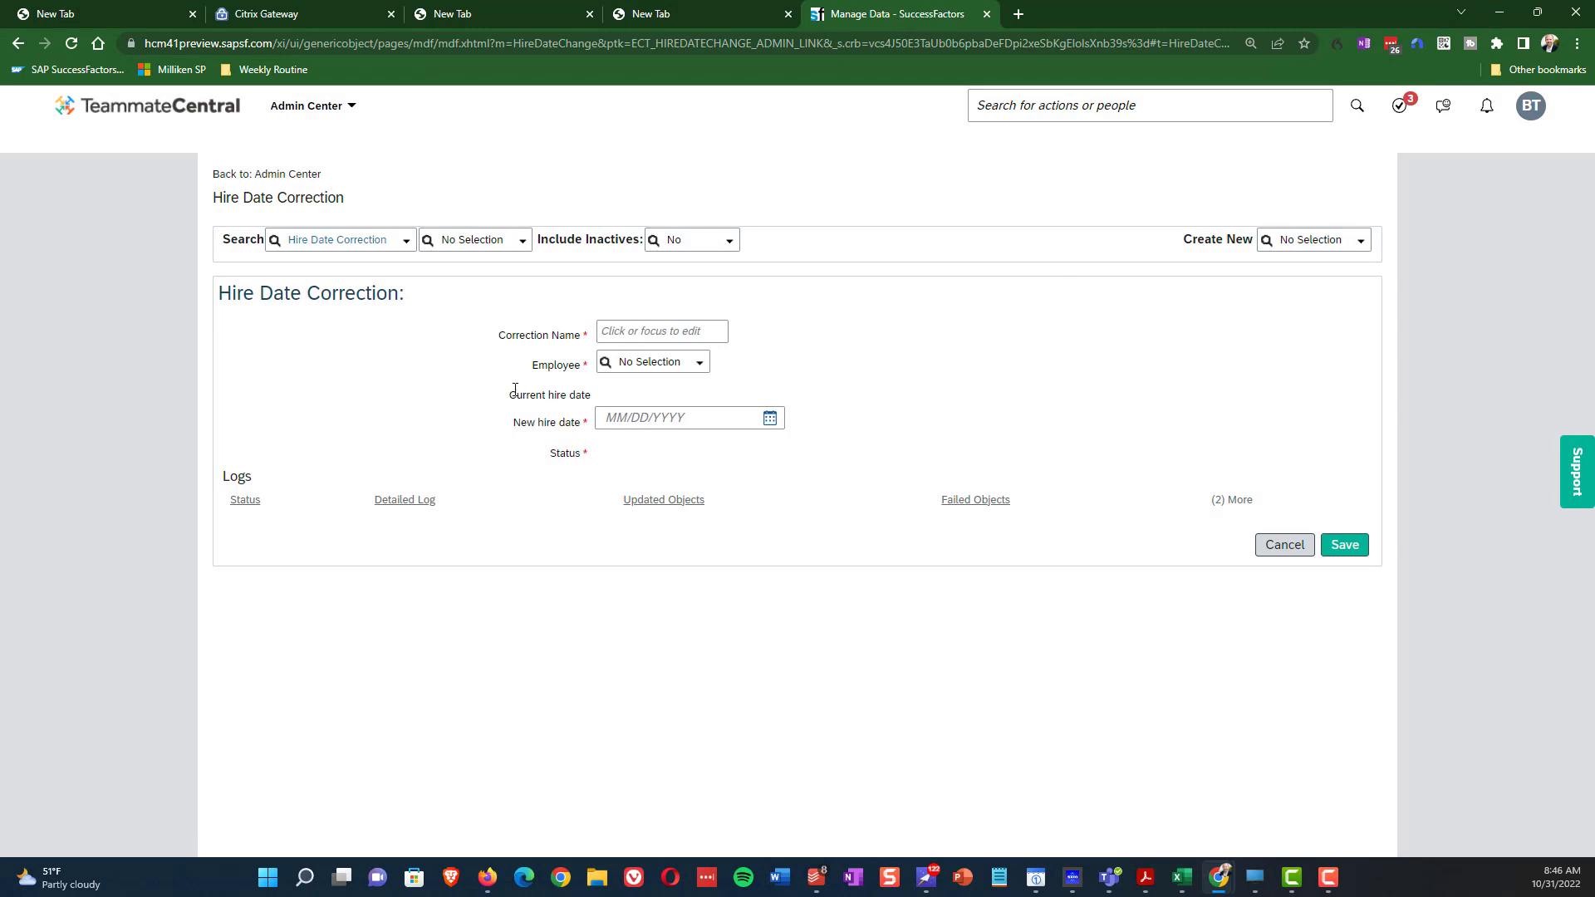
- Name the correction 'DDemo52' and select the employee from the suggestions
{"action": "left_click", "coordinate": [645, 330]}
{"action": "type", "text": "DDem"}
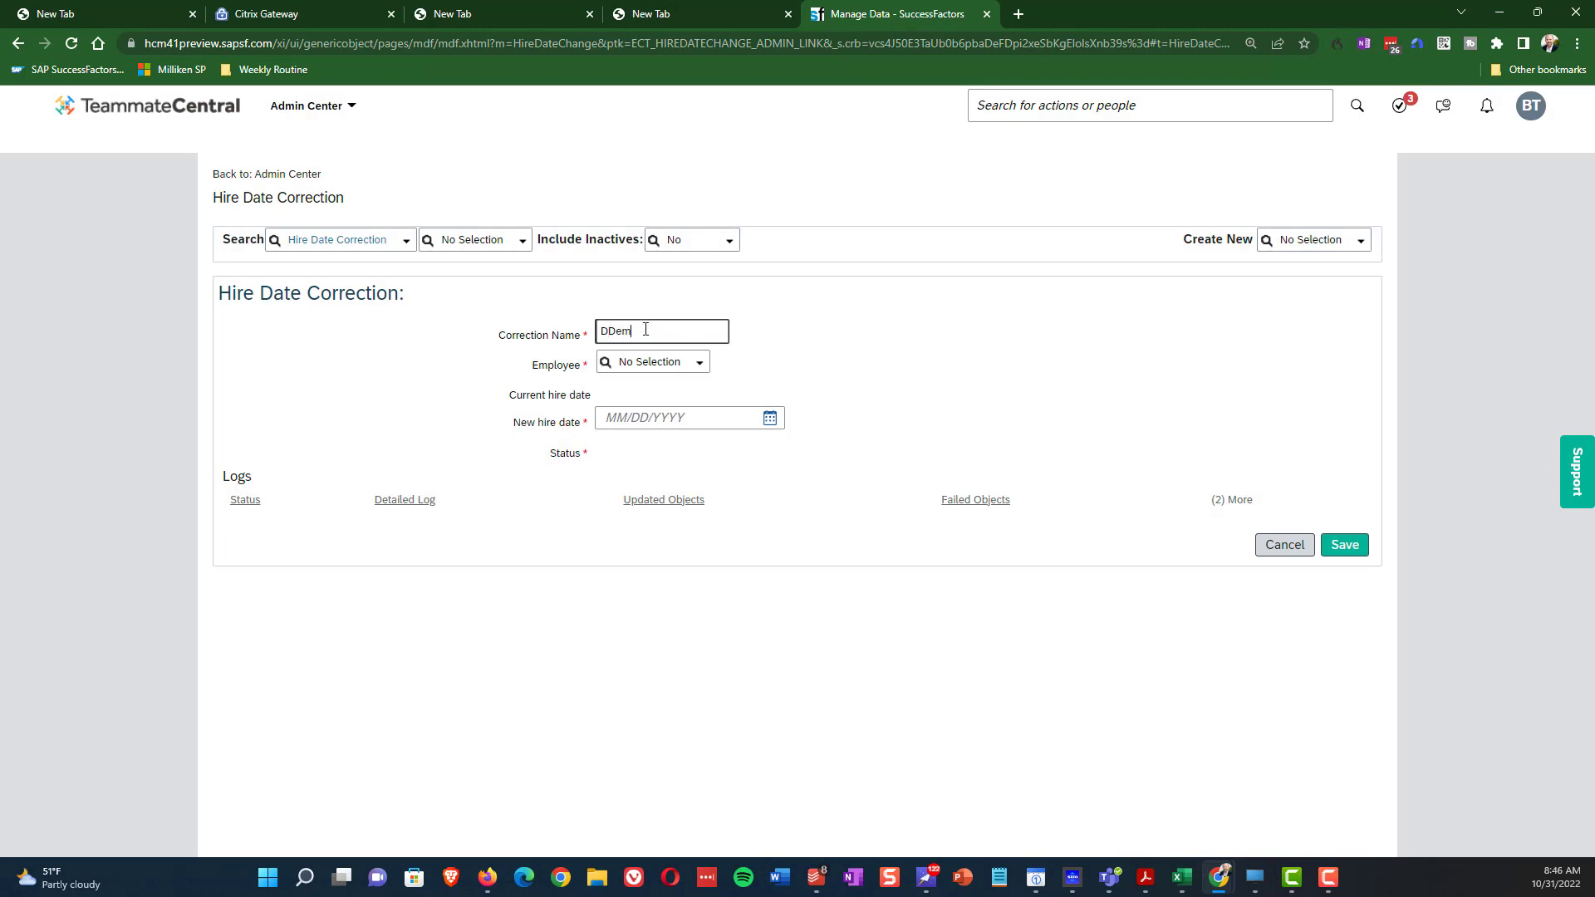
{"action": "type", "text": "o52"}
{"action": "left_click", "coordinate": [681, 362]}
{"action": "type", "text": "darren"}
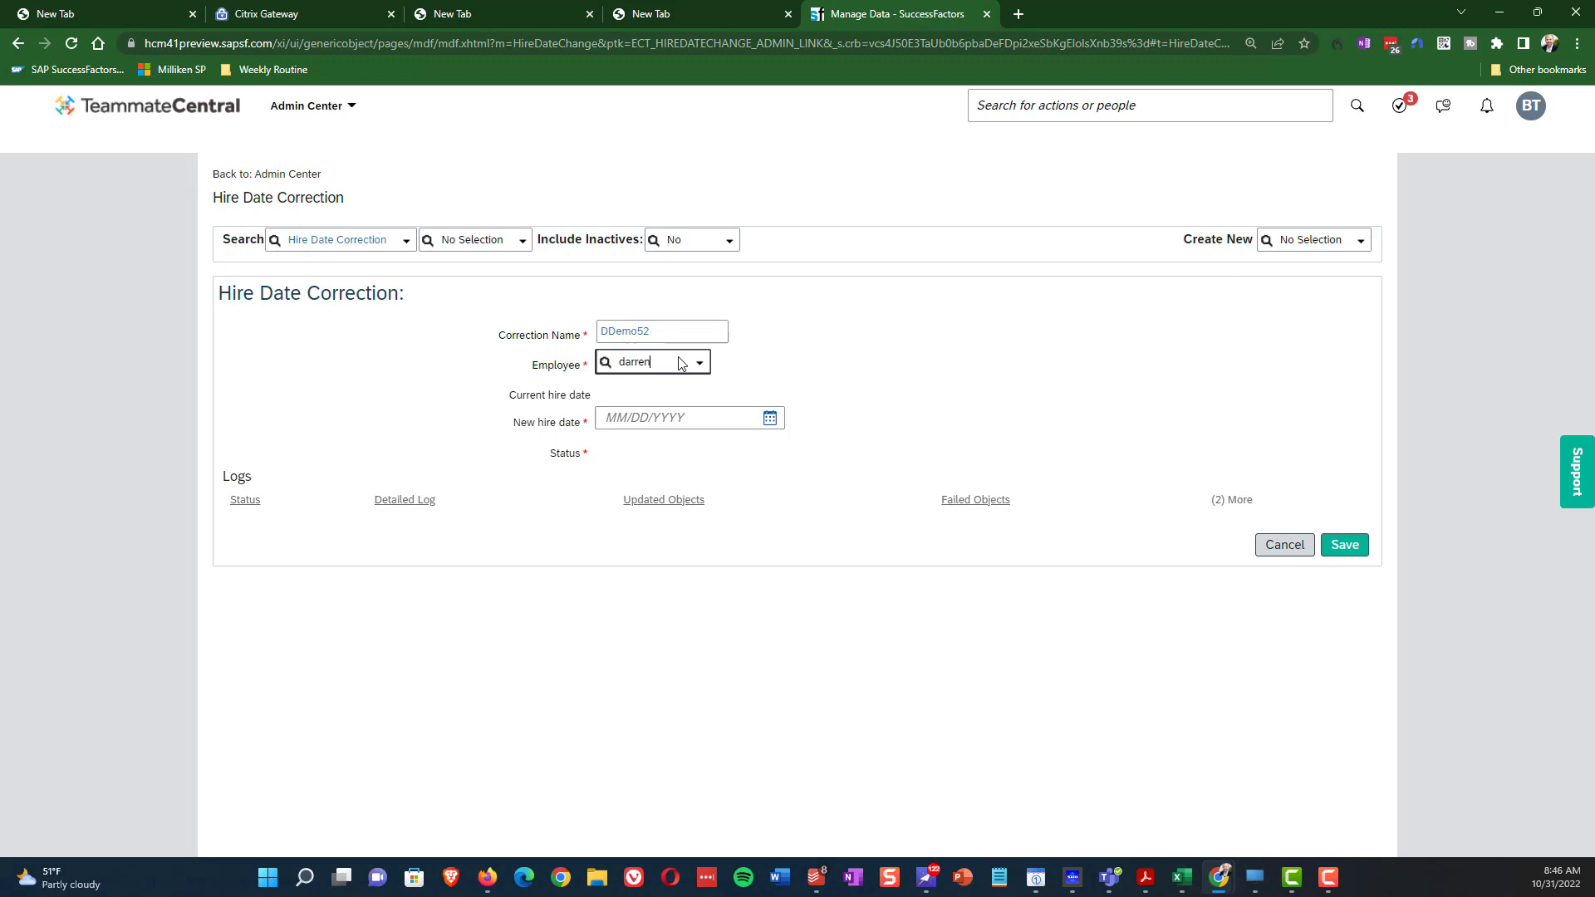
{"action": "type", "text": " demo"}
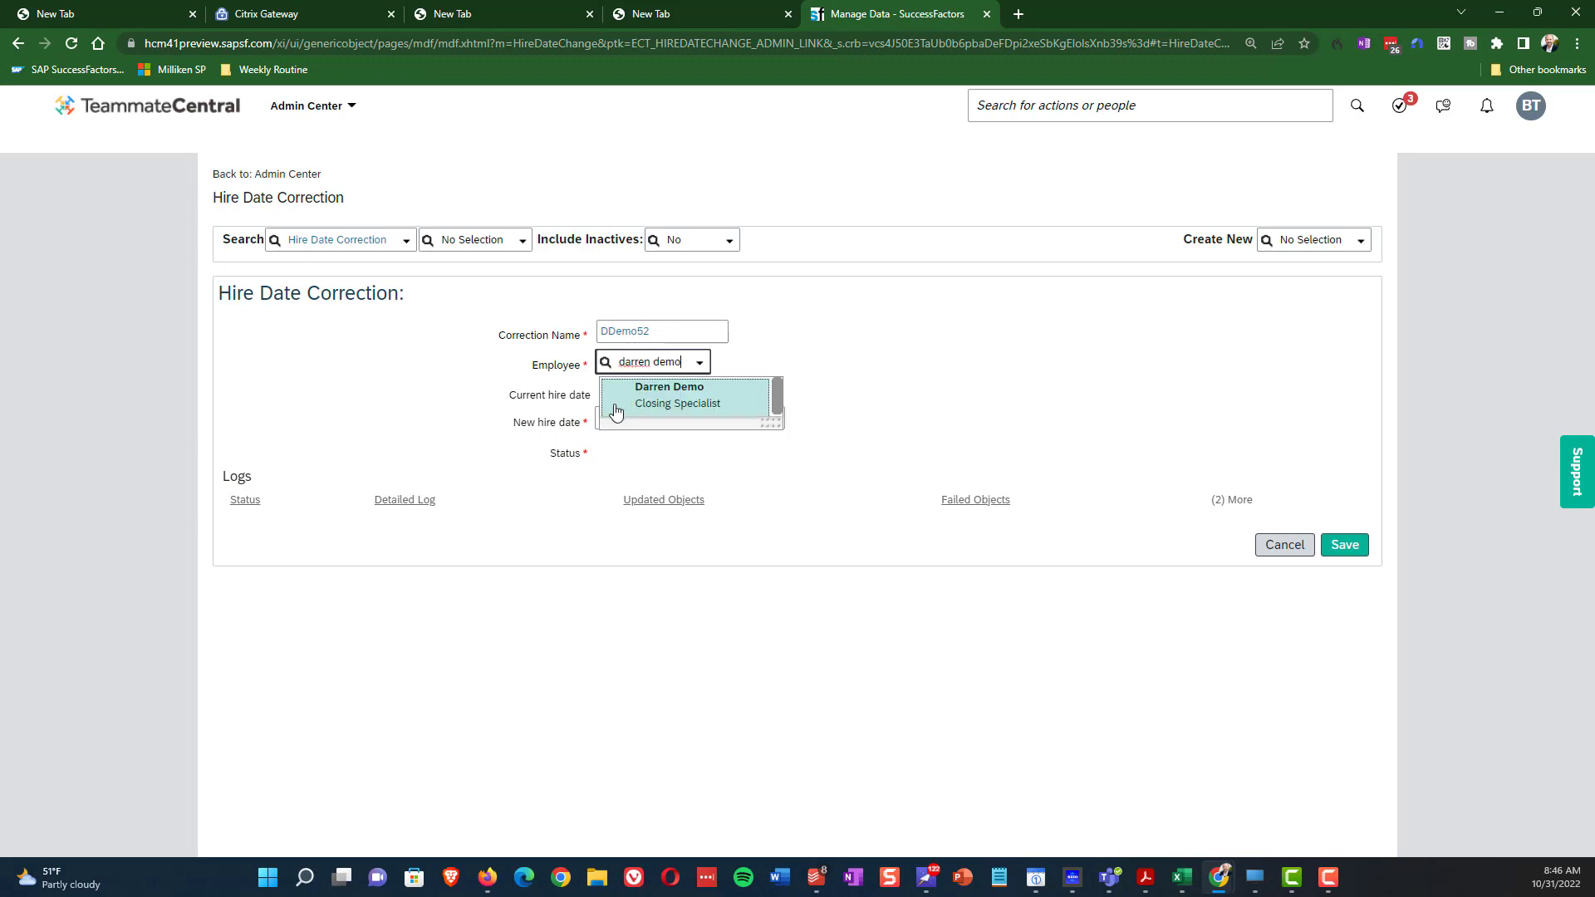
{"action": "left_click", "coordinate": [633, 398]}
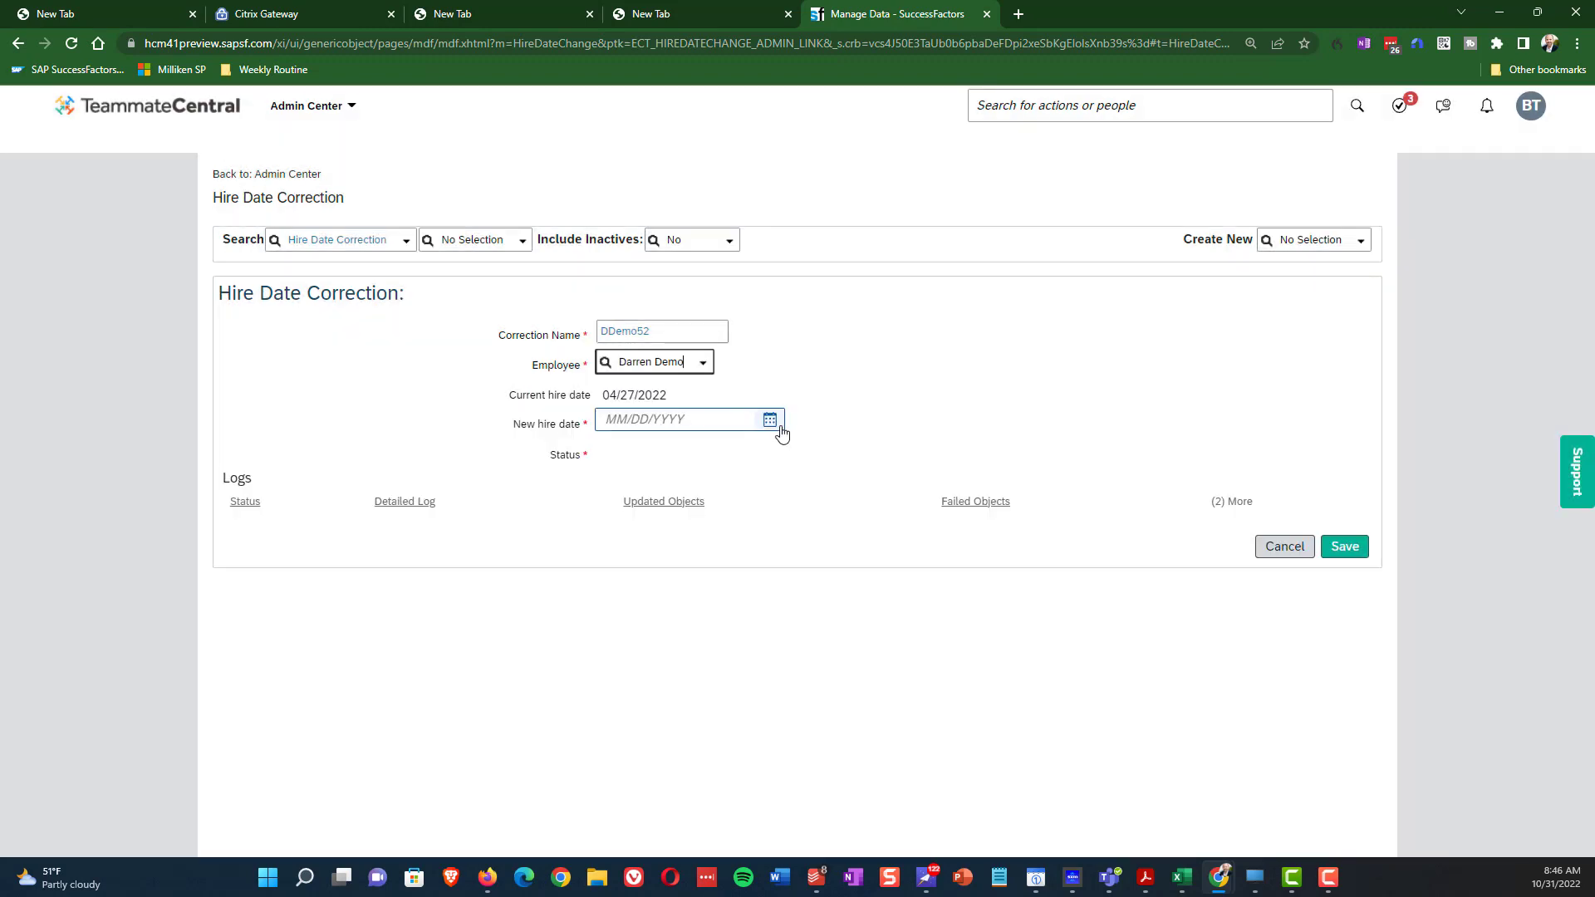
- Set the new hire date to 05/02/2022 in the date picker
{"action": "left_click", "coordinate": [770, 421]}
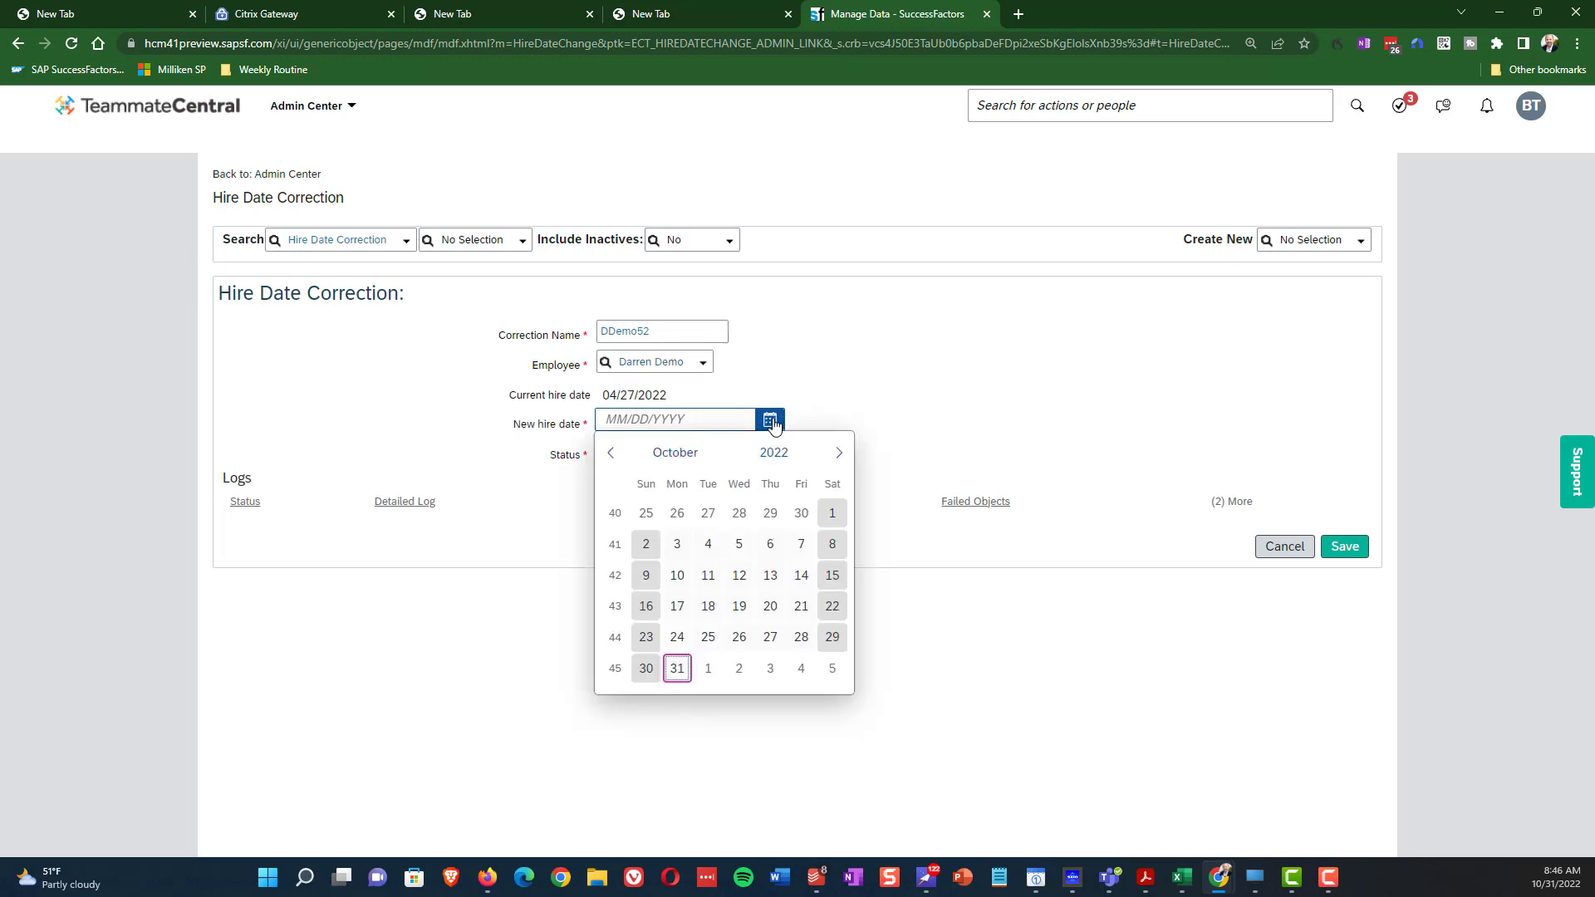
{"action": "left_click", "coordinate": [612, 455]}
{"action": "left_click", "coordinate": [611, 455]}
{"action": "left_click", "coordinate": [611, 455]}
{"action": "left_click", "coordinate": [612, 454]}
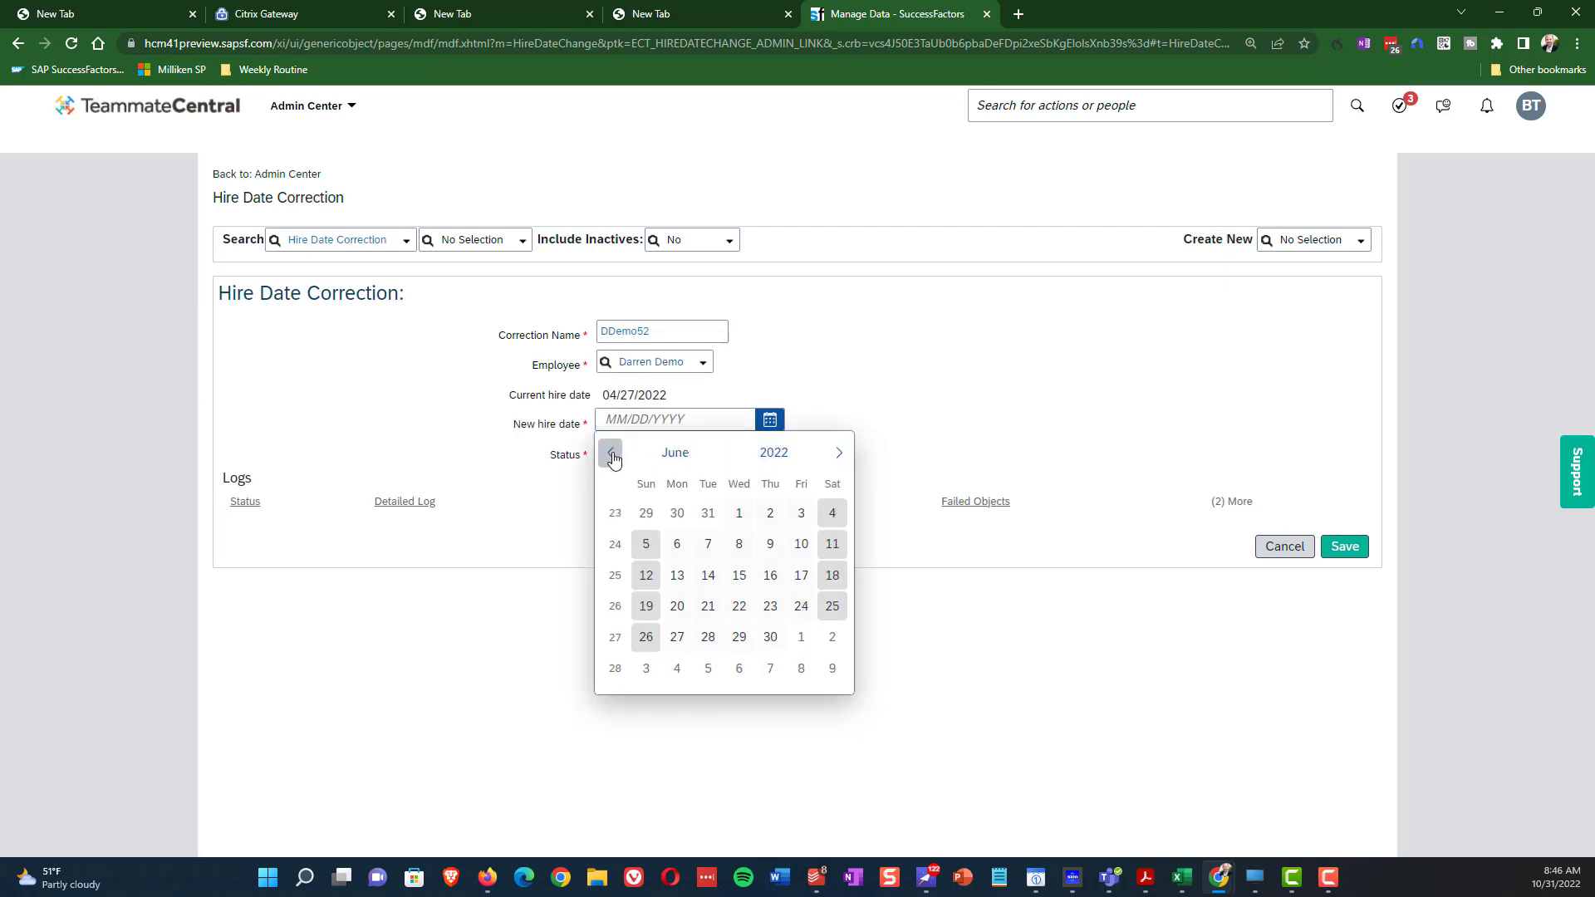
{"action": "left_click", "coordinate": [612, 454]}
{"action": "left_click", "coordinate": [612, 455]}
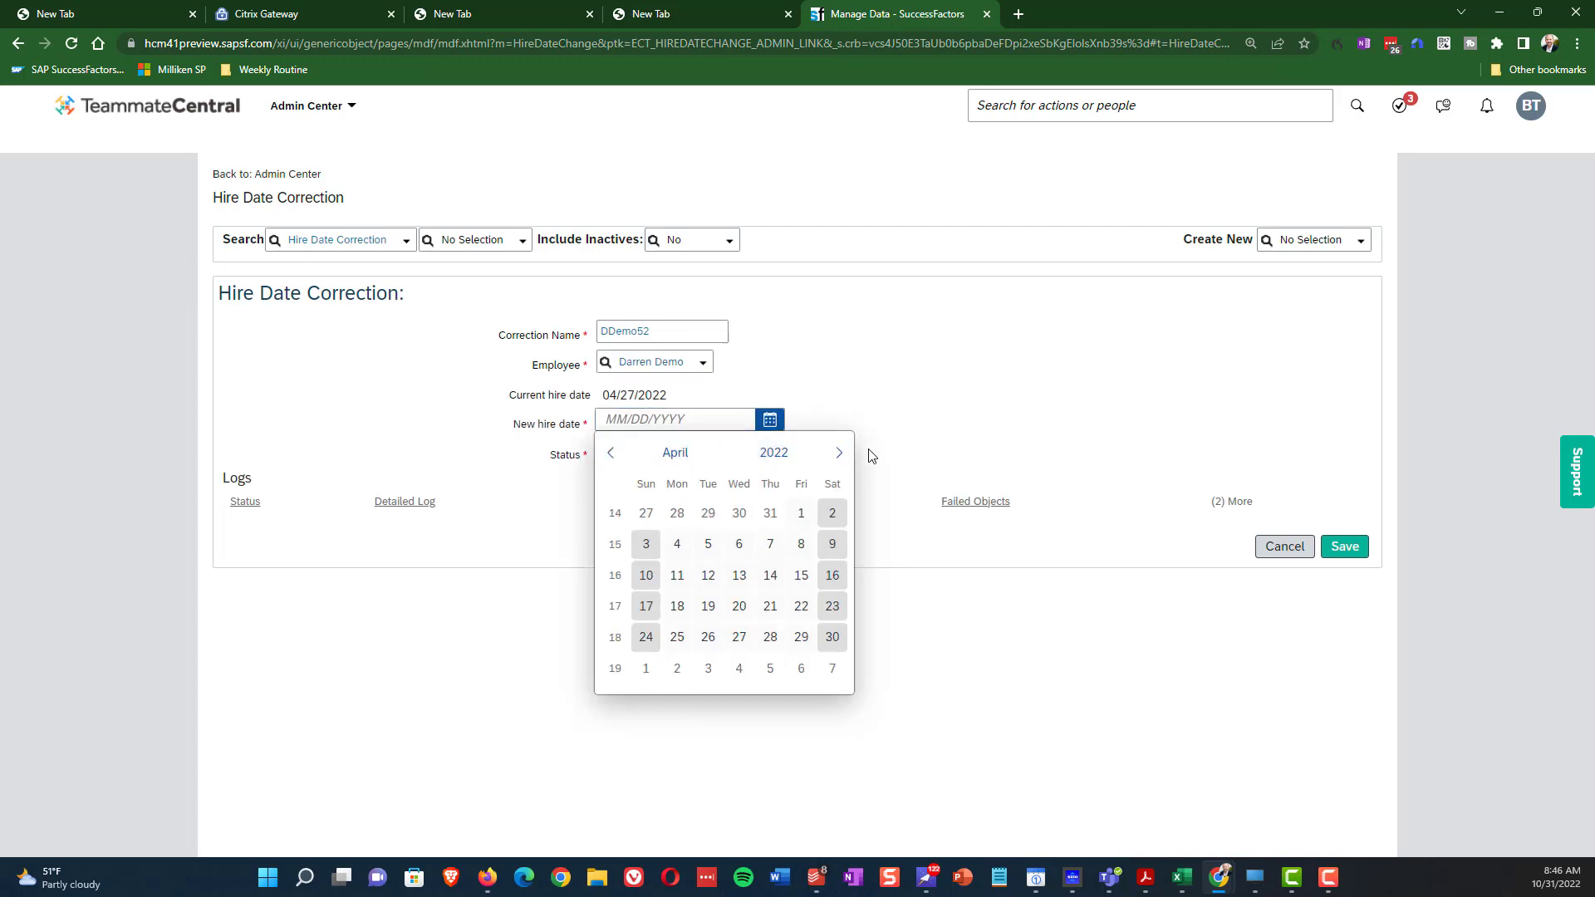
{"action": "left_click", "coordinate": [839, 453]}
{"action": "left_click", "coordinate": [677, 514]}
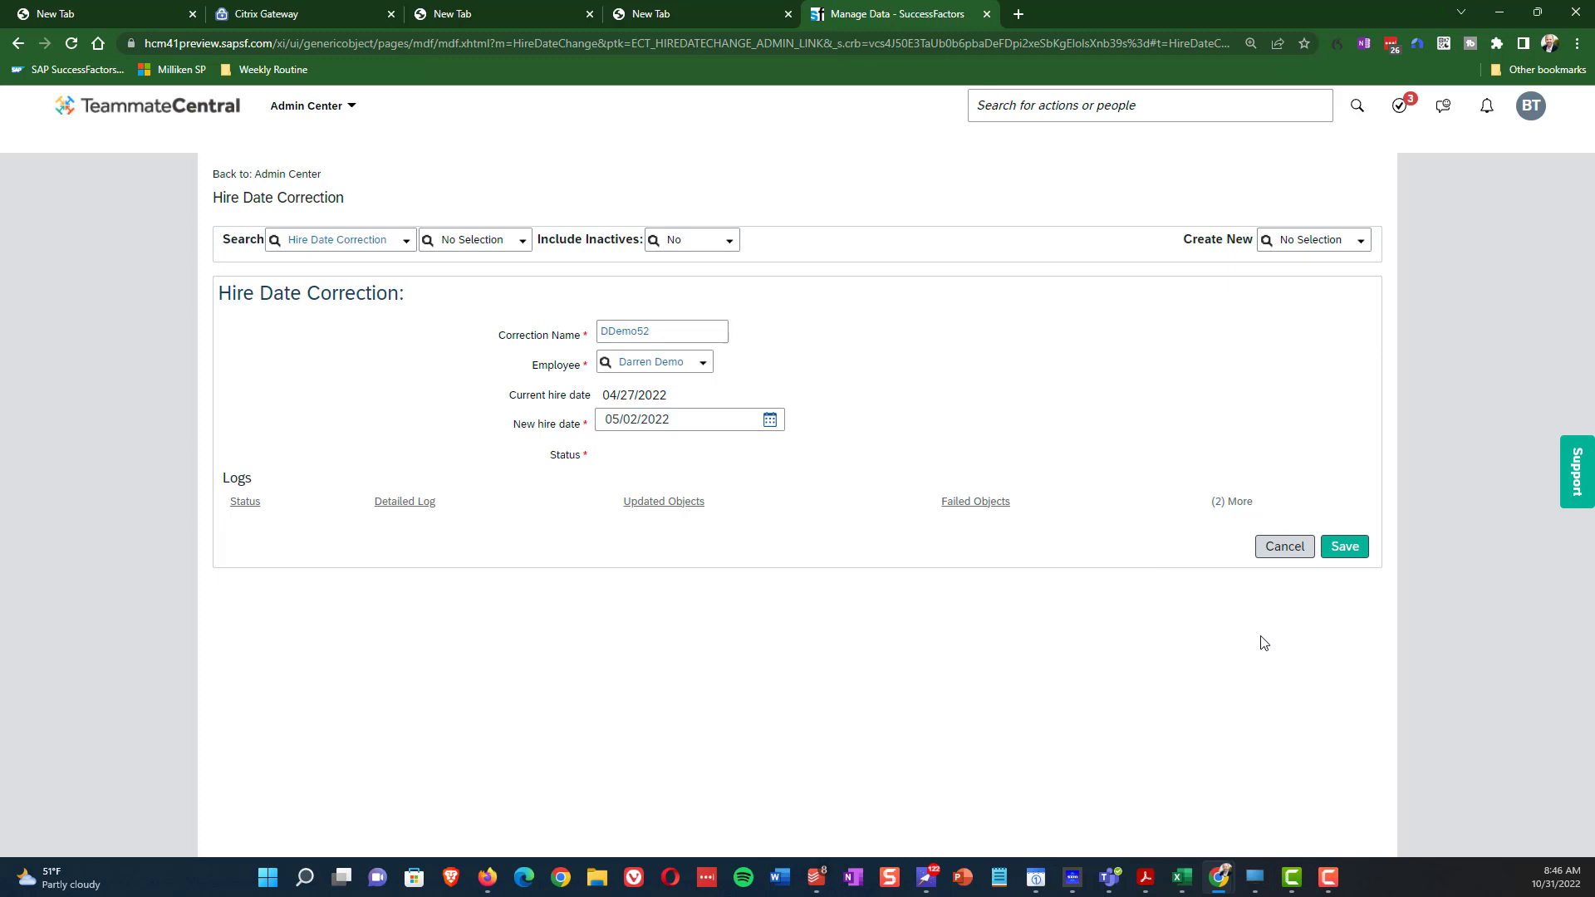
- Save the DDemo52 correction and view its log details: Successful, 10 updated objects, 0 failed
{"action": "left_click", "coordinate": [1353, 555]}
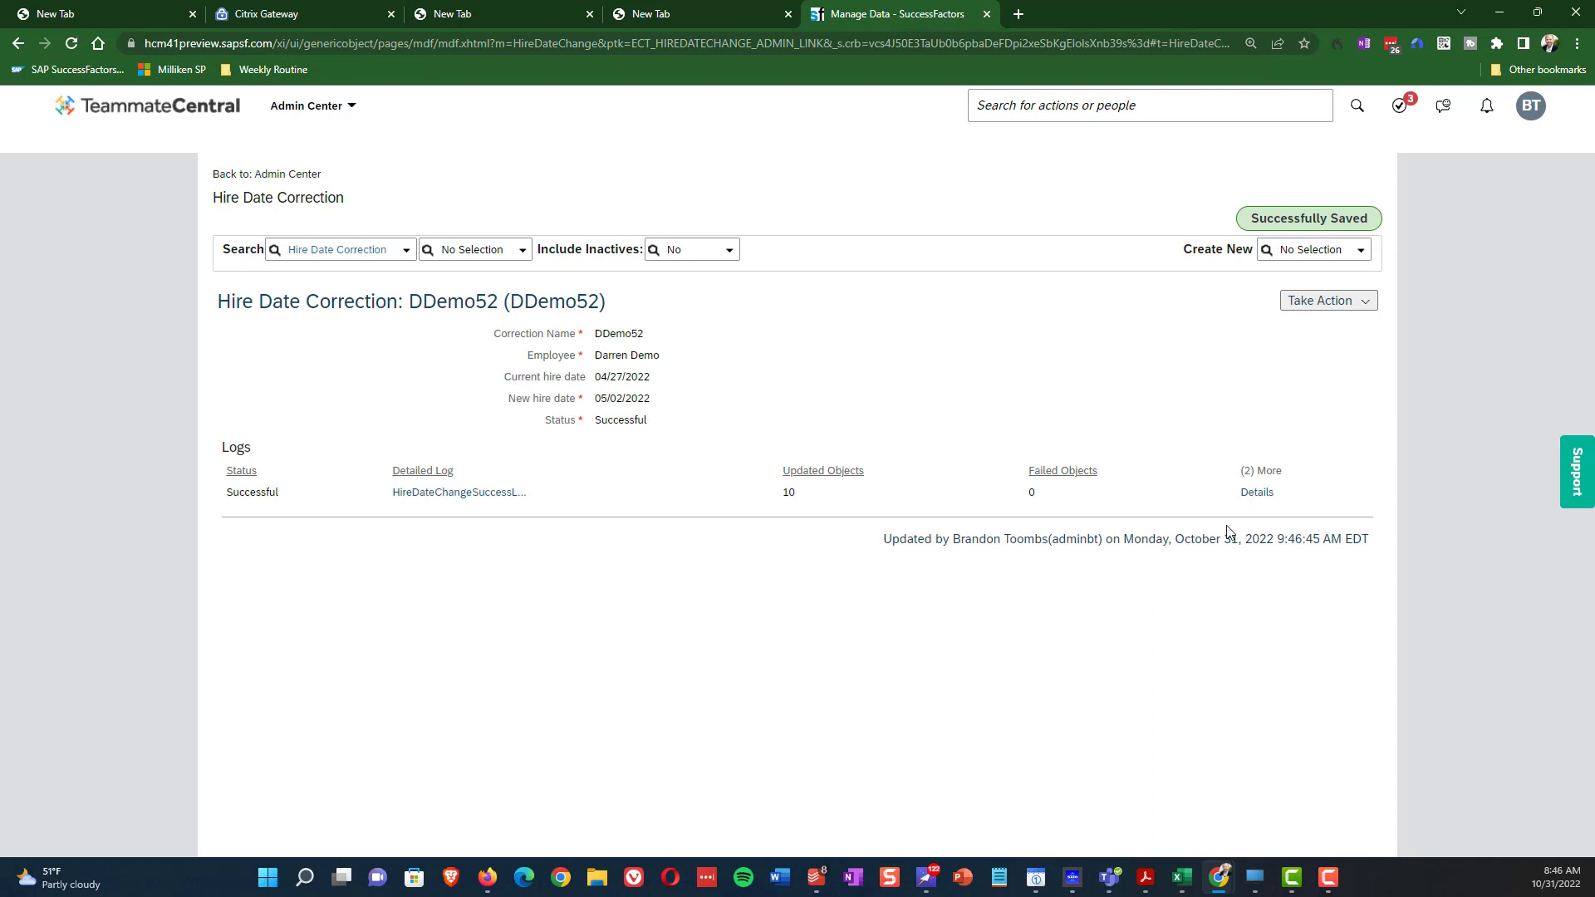
{"action": "left_click", "coordinate": [1258, 493]}
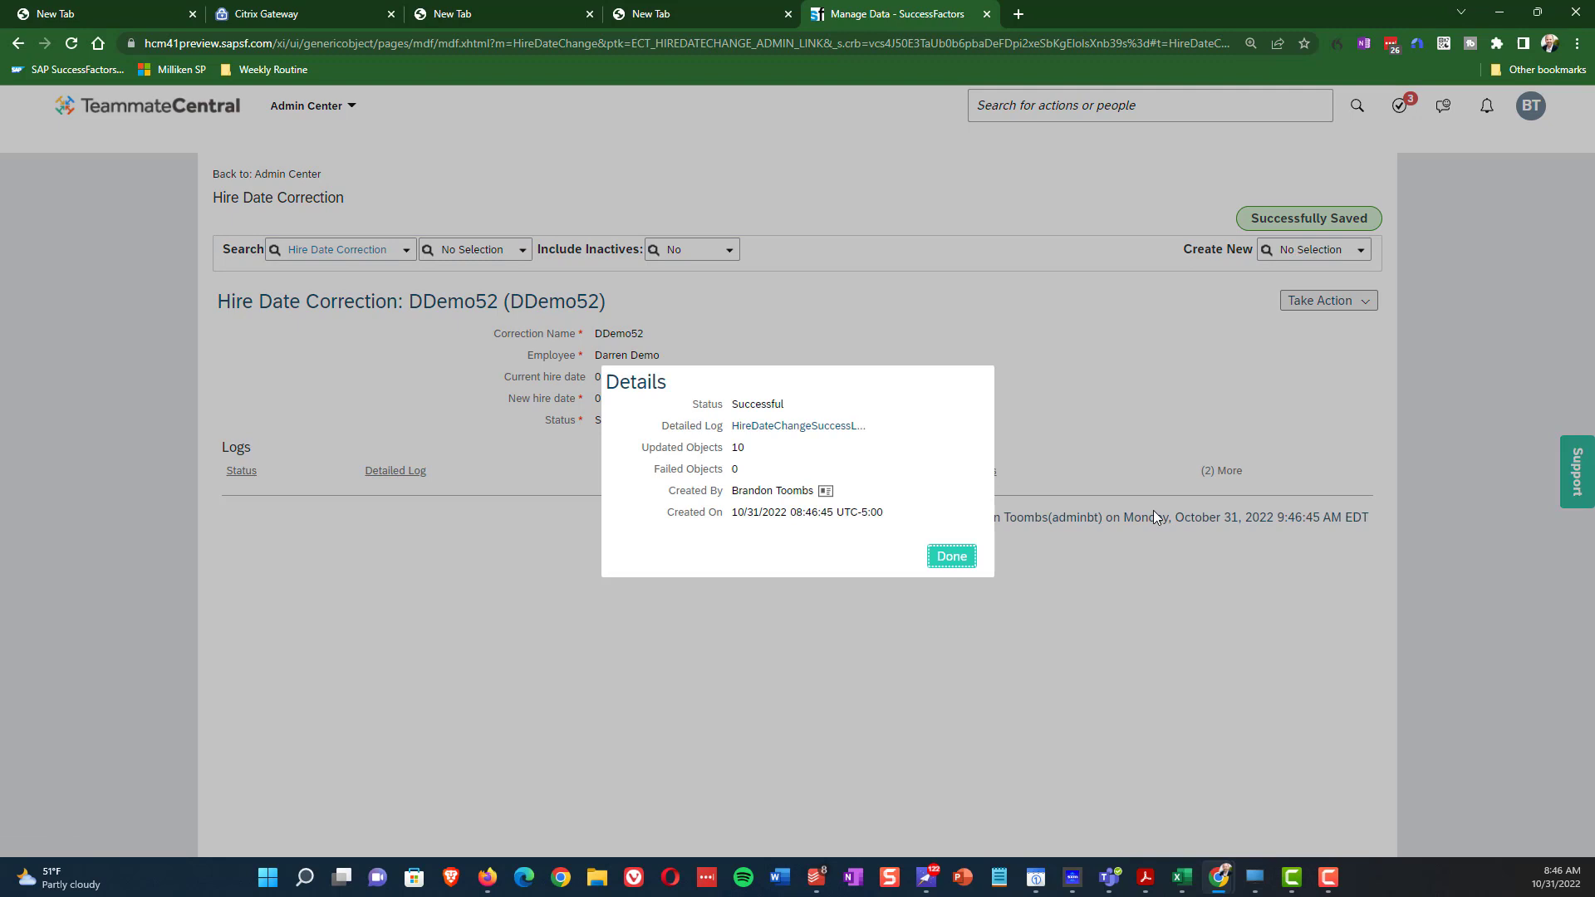
- Download the detailed log and open HireDateChangeSuccessLog.csv in Calc, accepting the import settings
{"action": "left_click", "coordinate": [761, 427]}
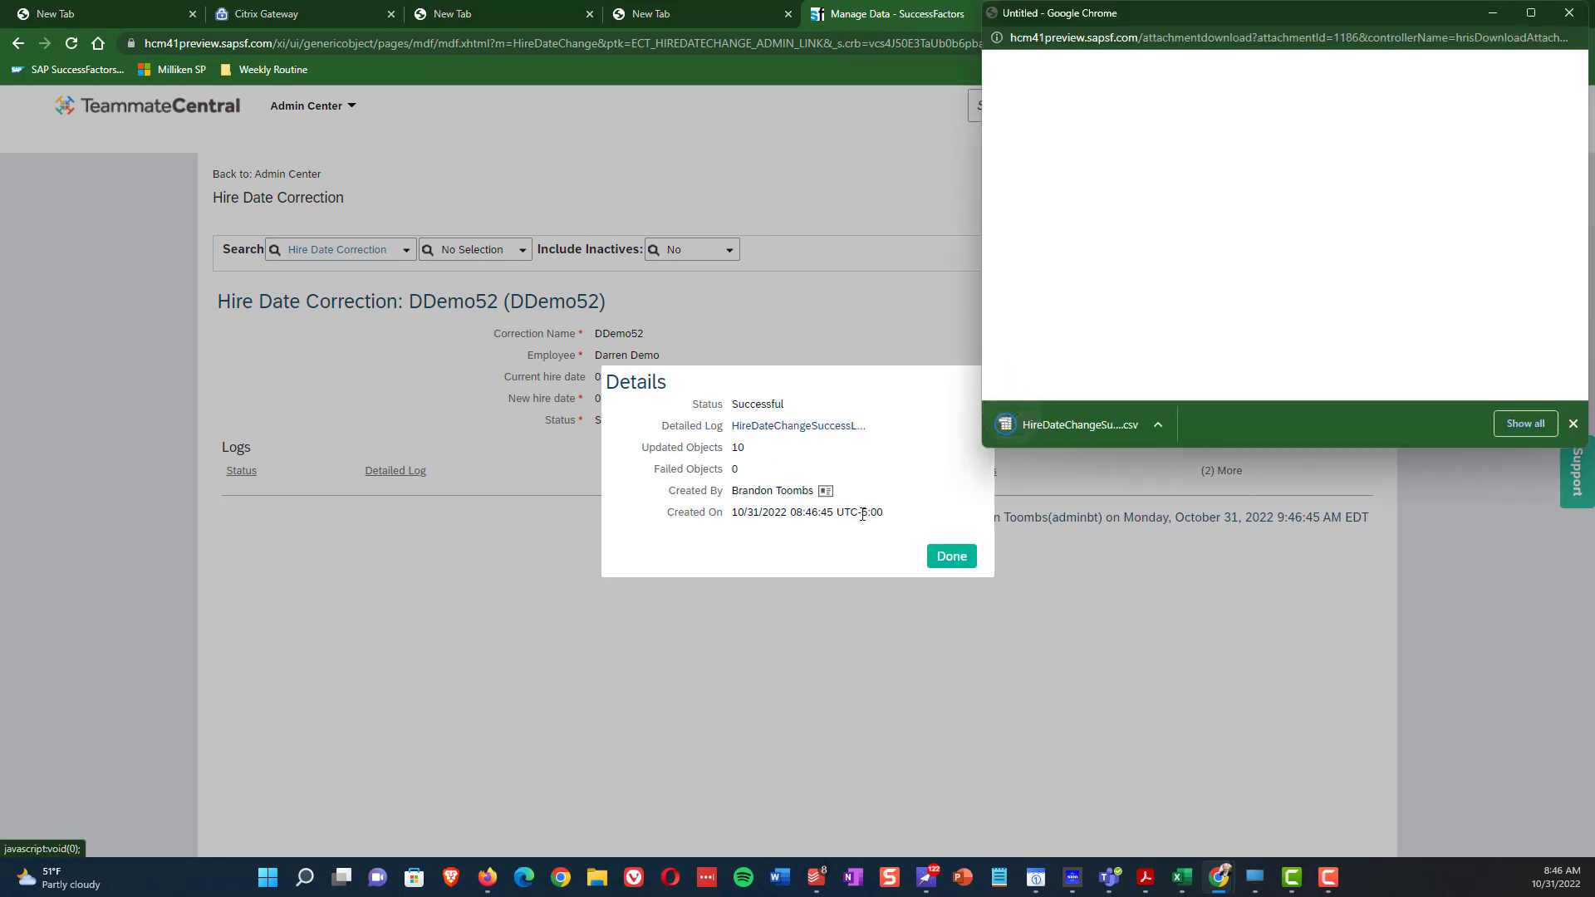
{"action": "left_click", "coordinate": [1040, 425]}
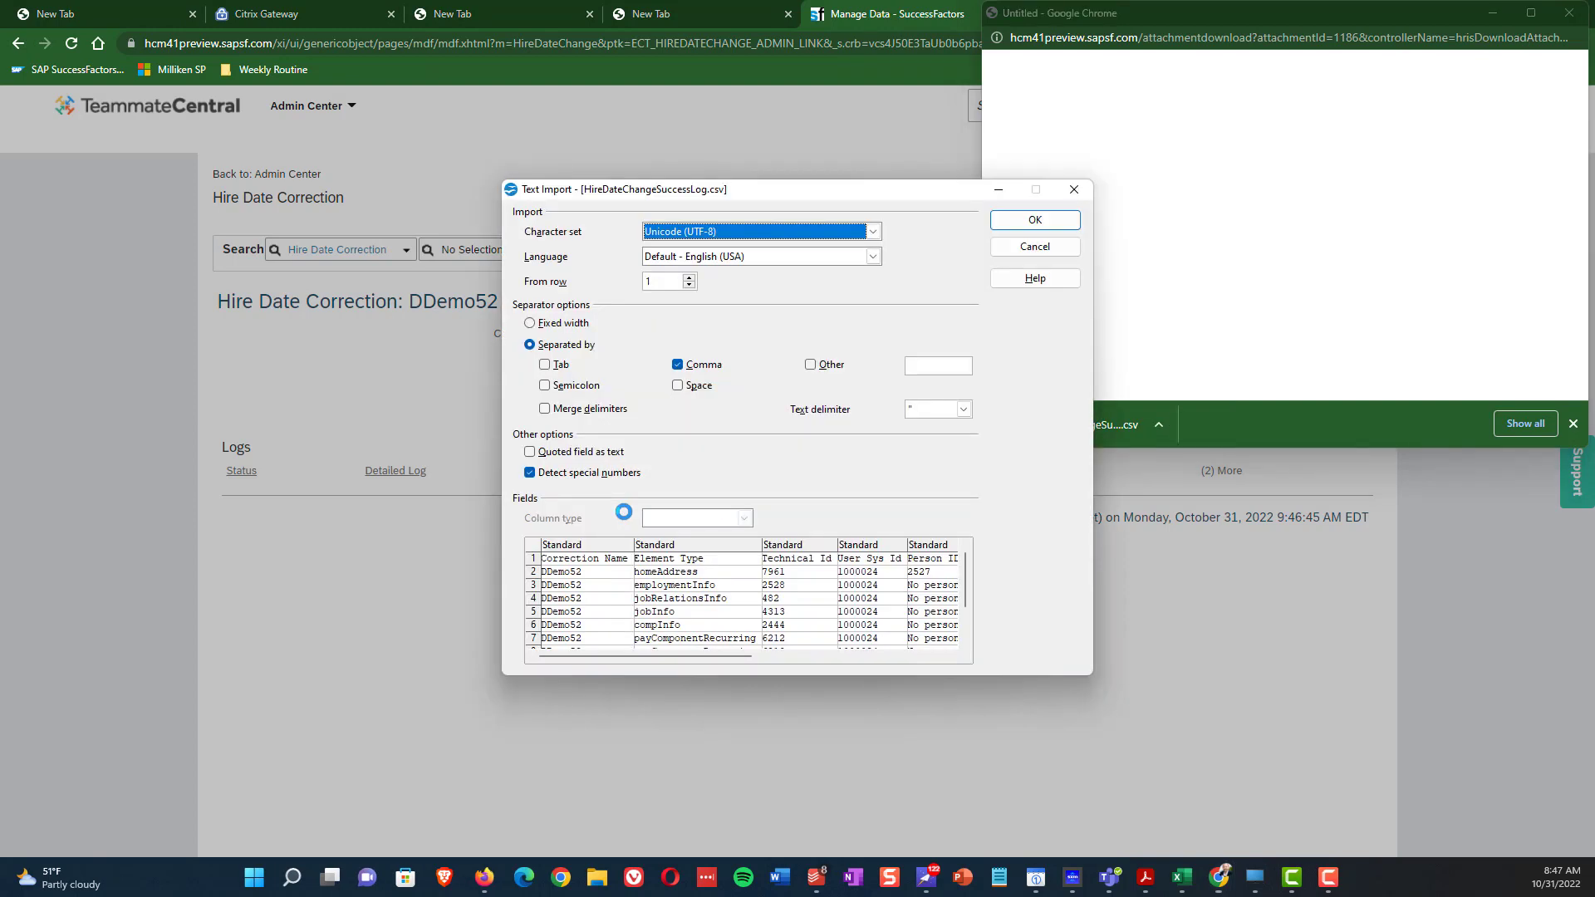
{"action": "left_click", "coordinate": [1040, 221]}
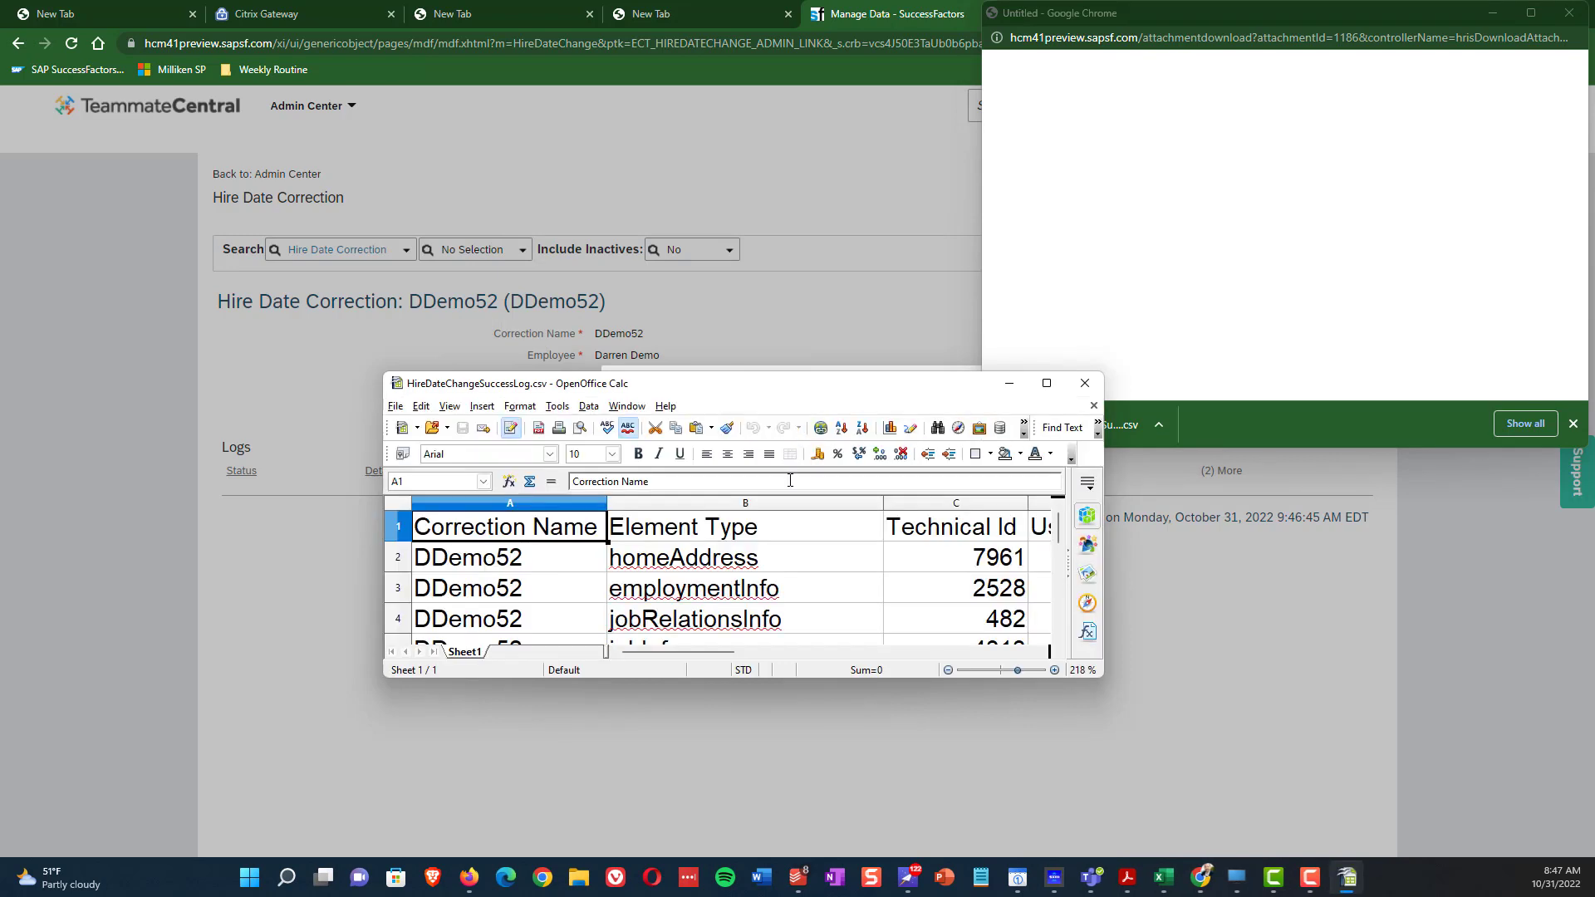
- Scroll through all updated elements in the success log, then close the spreadsheet
{"action": "scroll", "coordinate": [772, 565], "scroll_direction": "down", "scroll_amount": 1}
{"action": "scroll", "coordinate": [758, 564], "scroll_direction": "down", "scroll_amount": 1}
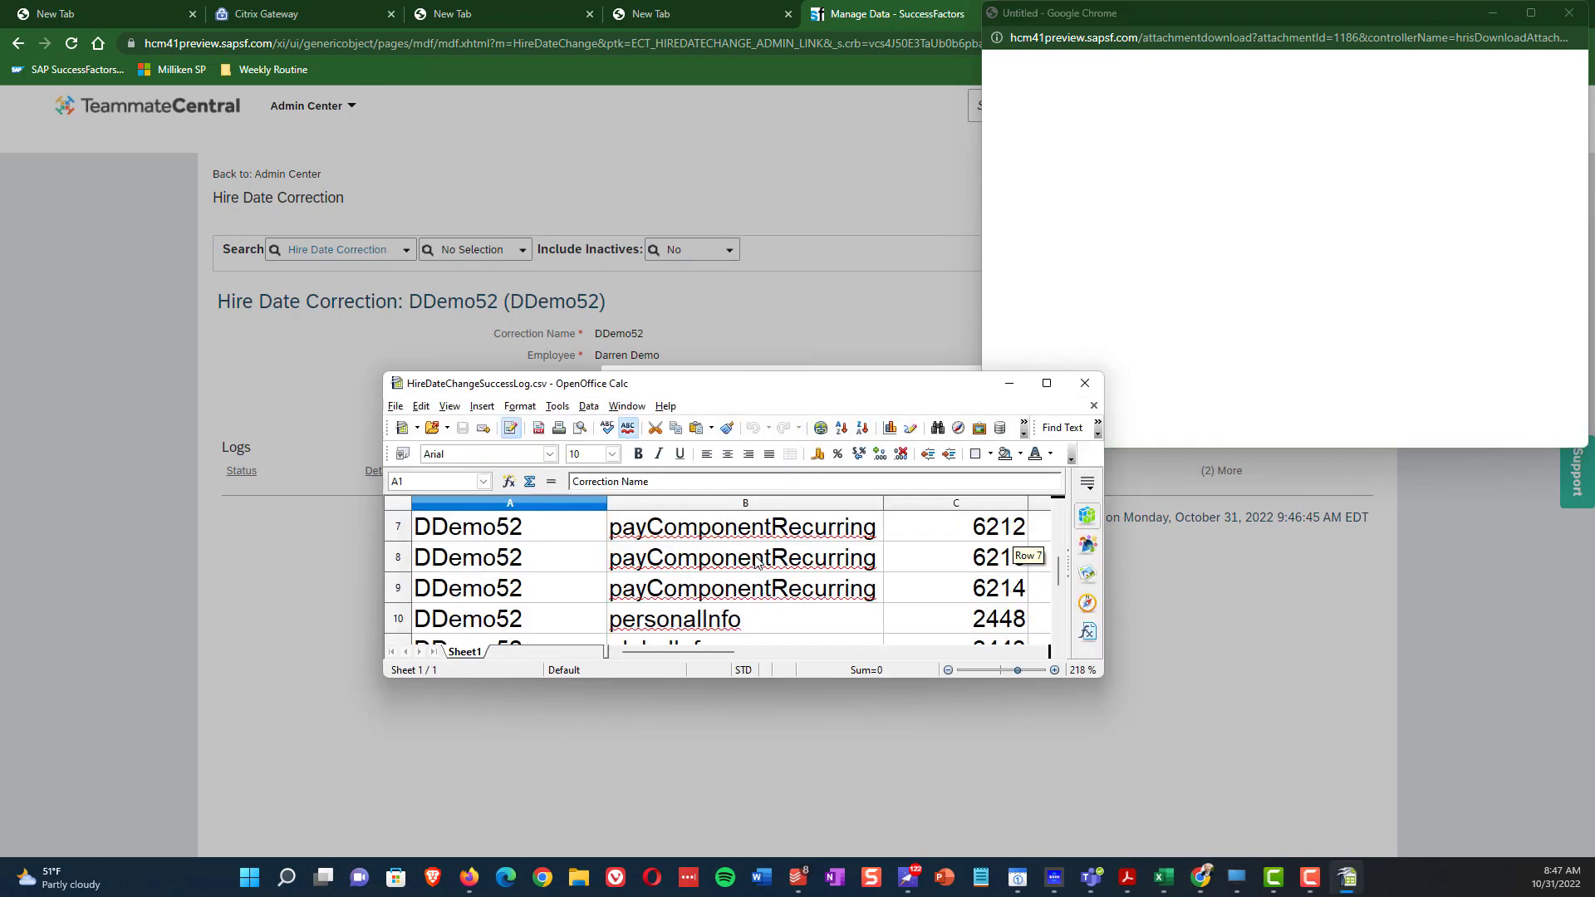
{"action": "scroll", "coordinate": [744, 578], "scroll_direction": "down", "scroll_amount": 1}
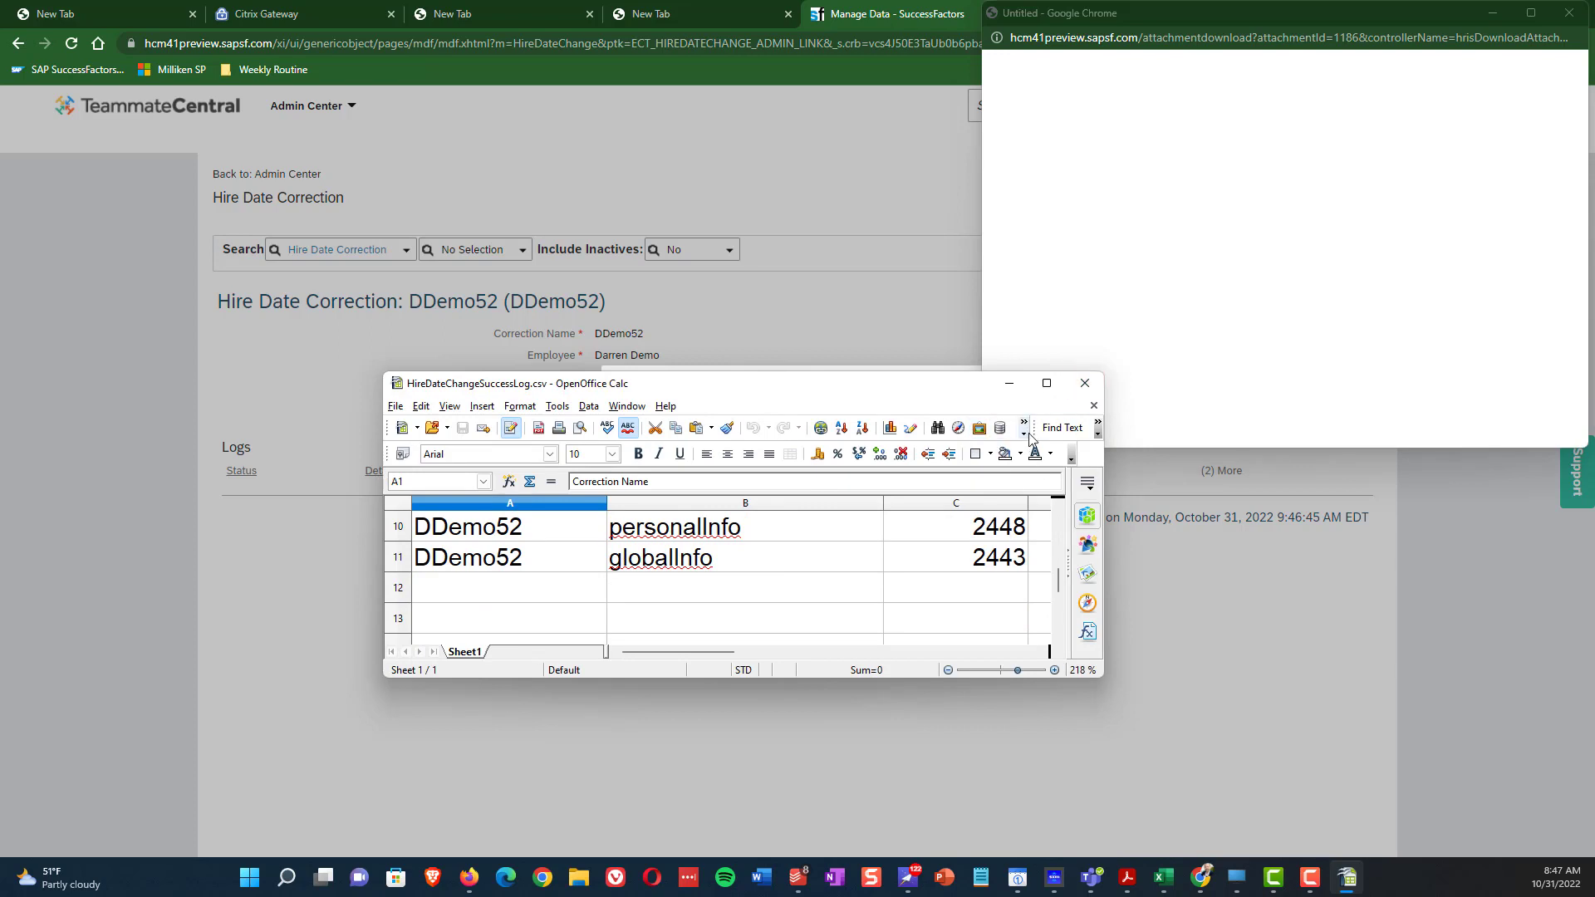
{"action": "scroll", "coordinate": [797, 586], "scroll_direction": "up", "scroll_amount": 3}
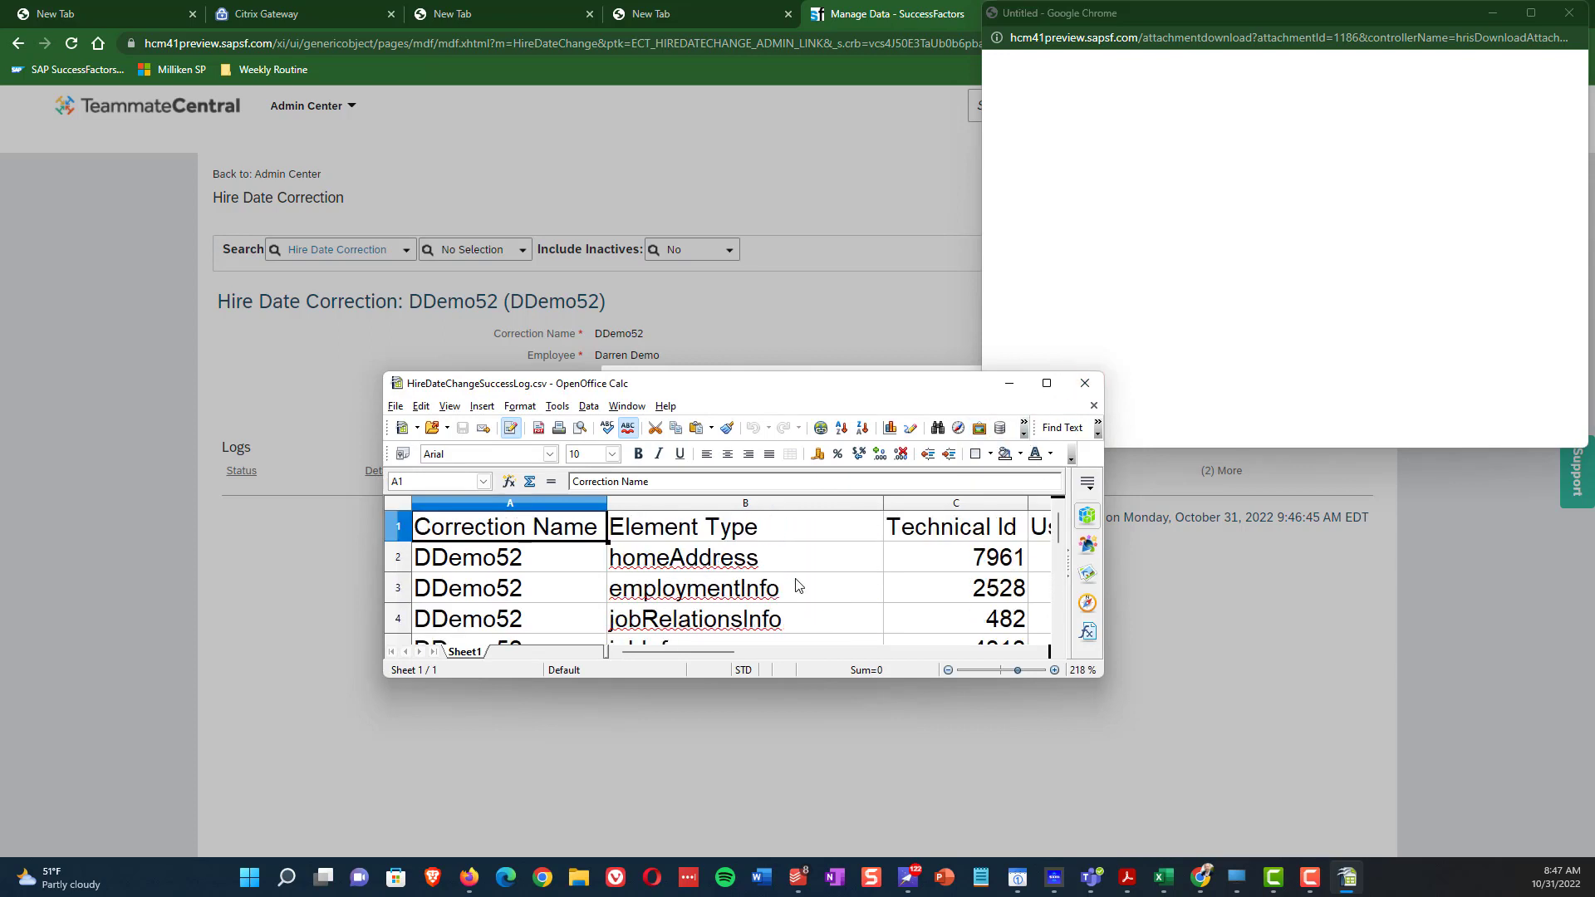
{"action": "left_click", "coordinate": [1085, 388]}
- Close the log details and open the corrected employee's profile from the top search
{"action": "left_click", "coordinate": [999, 542]}
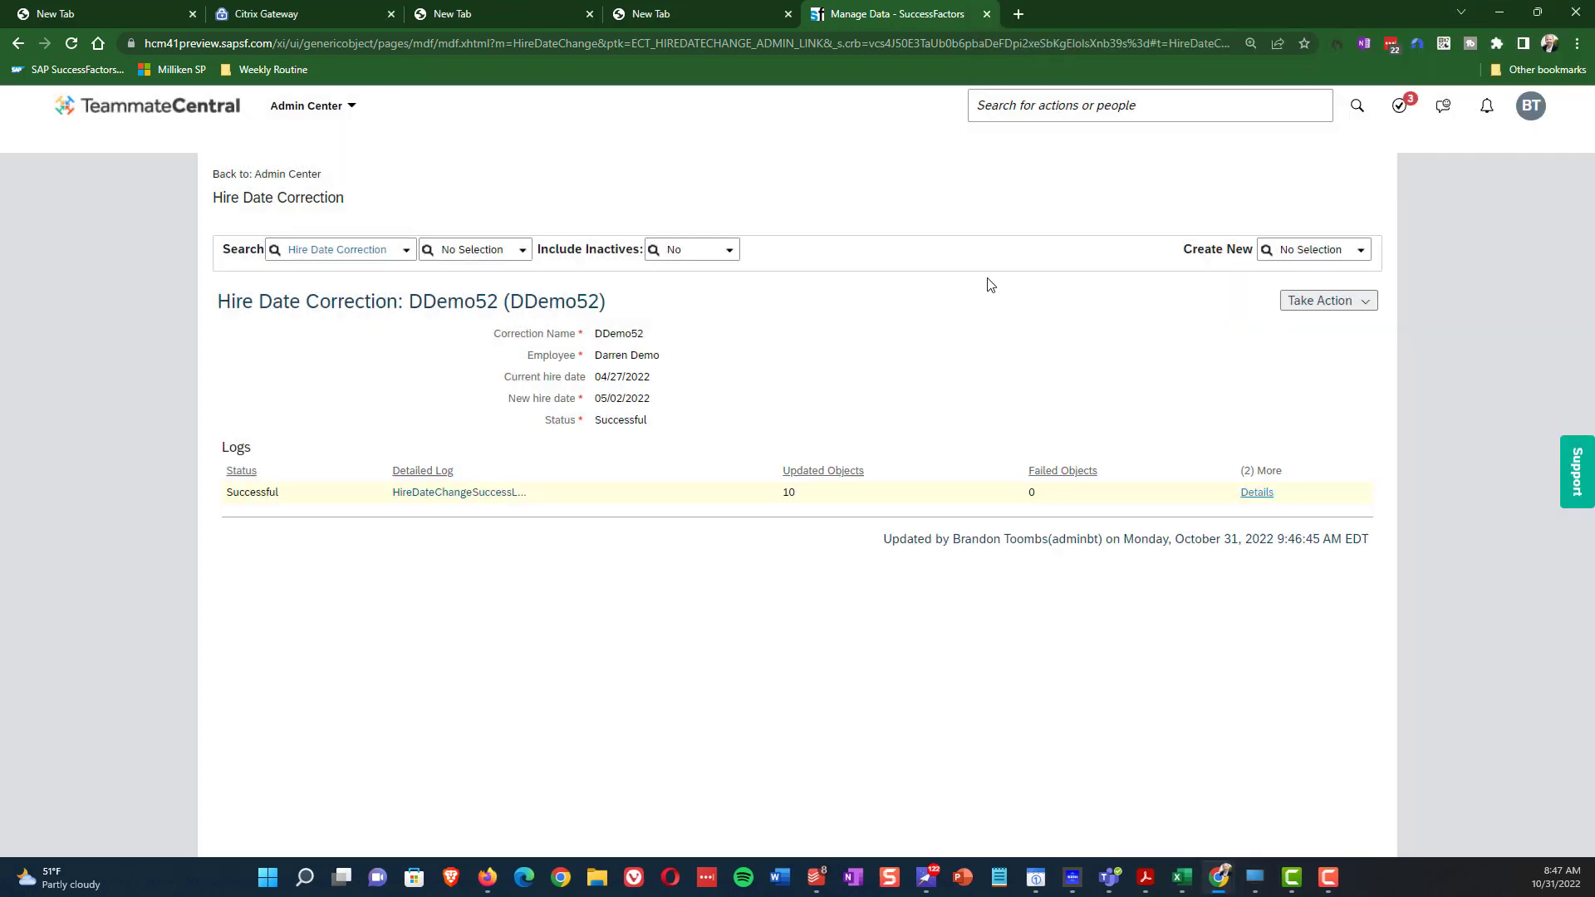
{"action": "left_click", "coordinate": [1030, 115]}
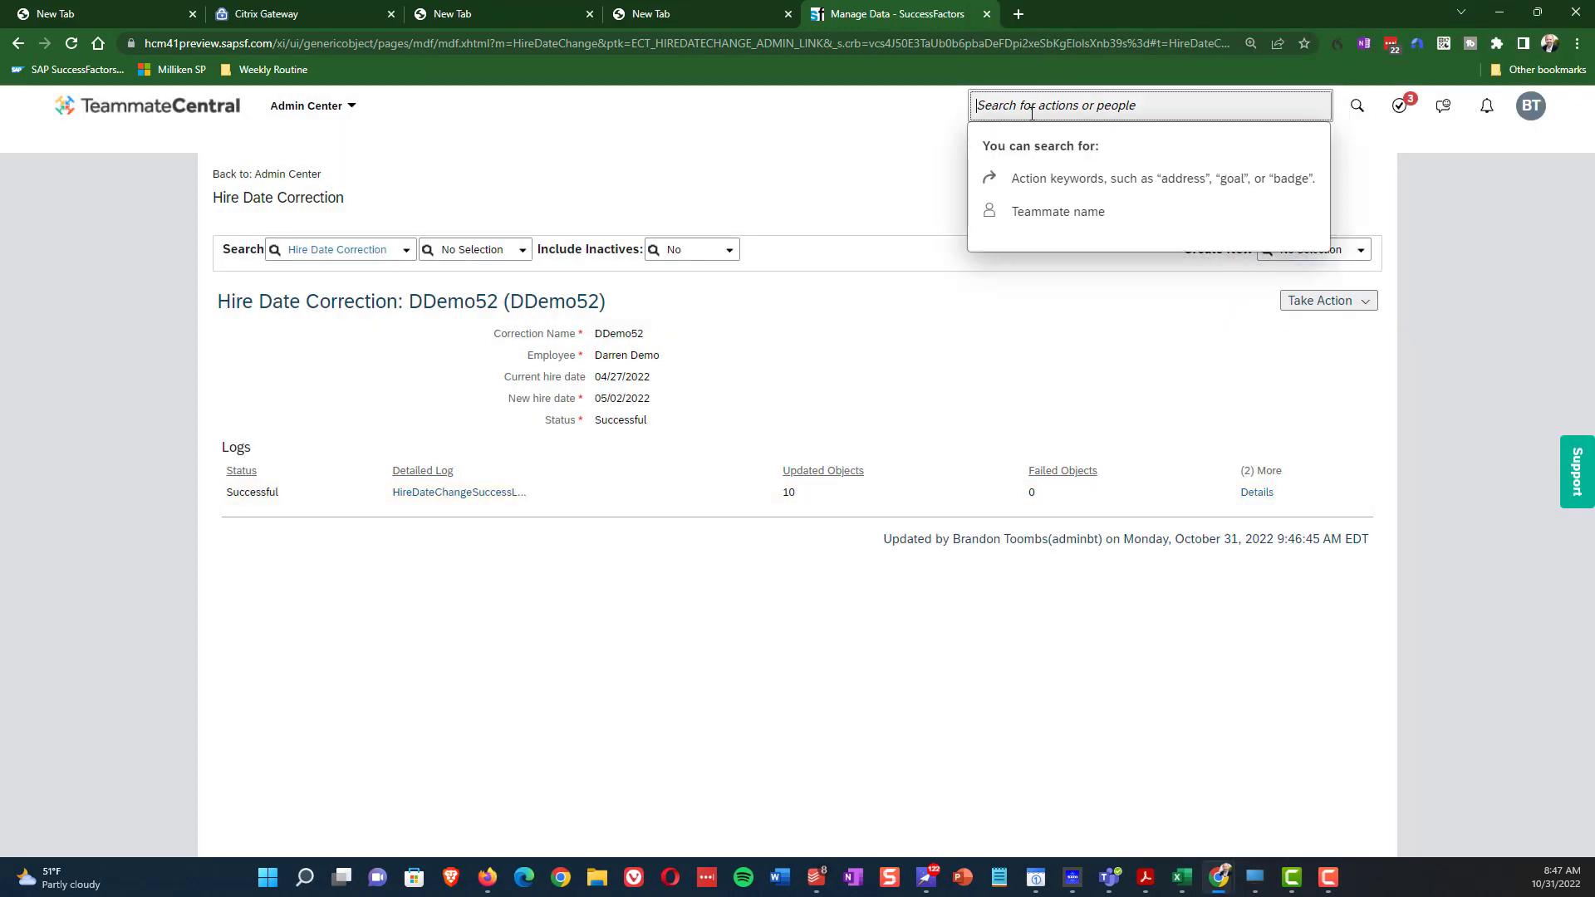
{"action": "type", "text": "Darren "}
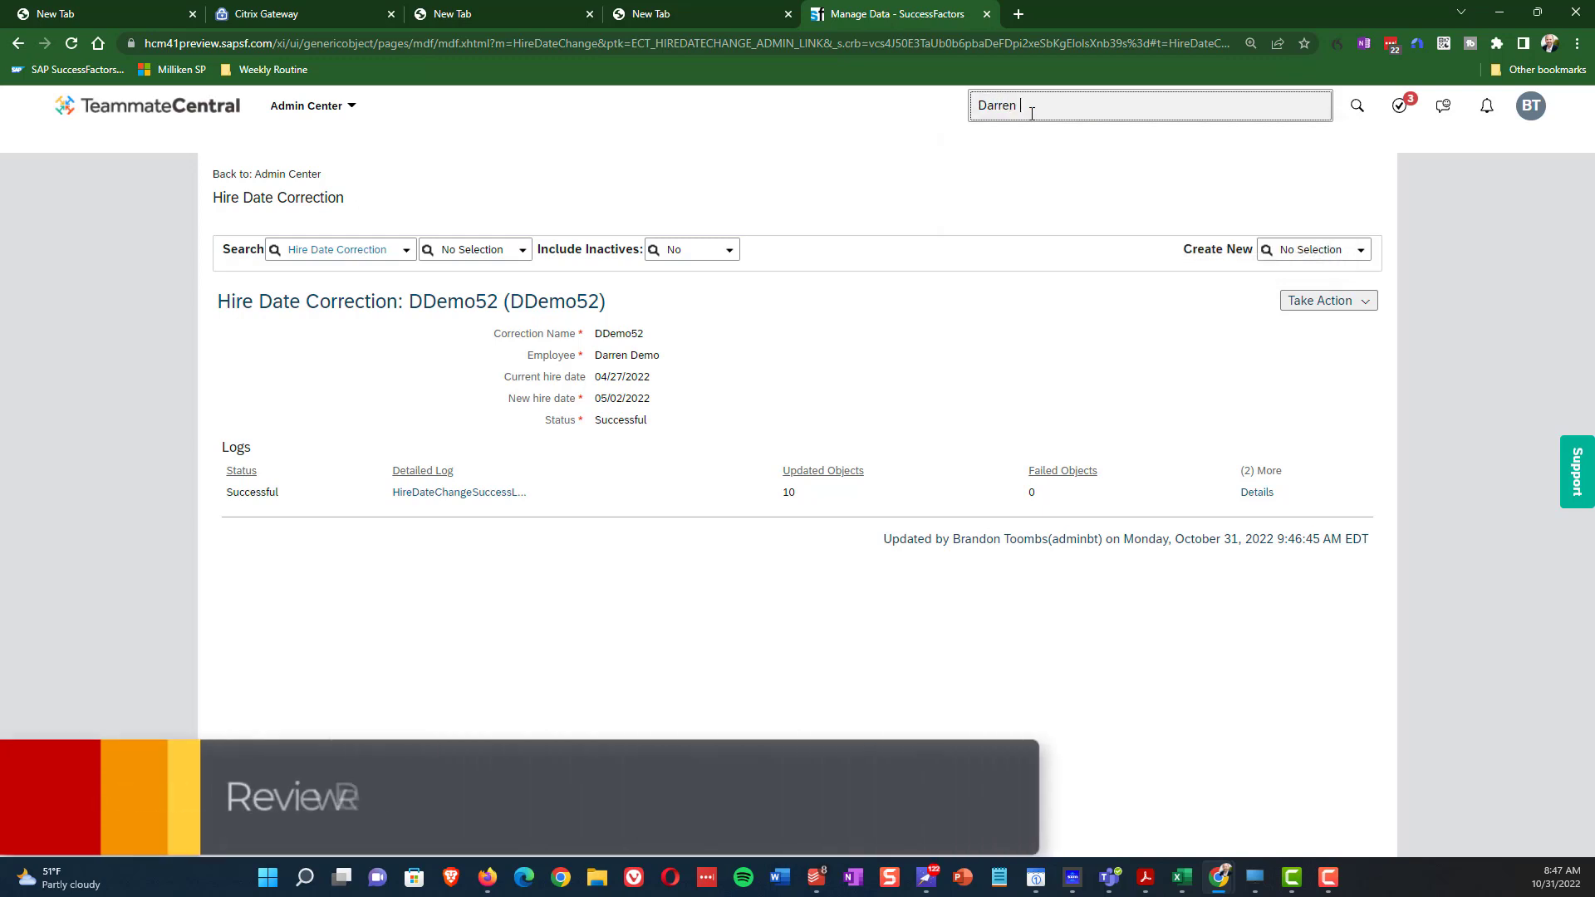
{"action": "type", "text": "Demo"}
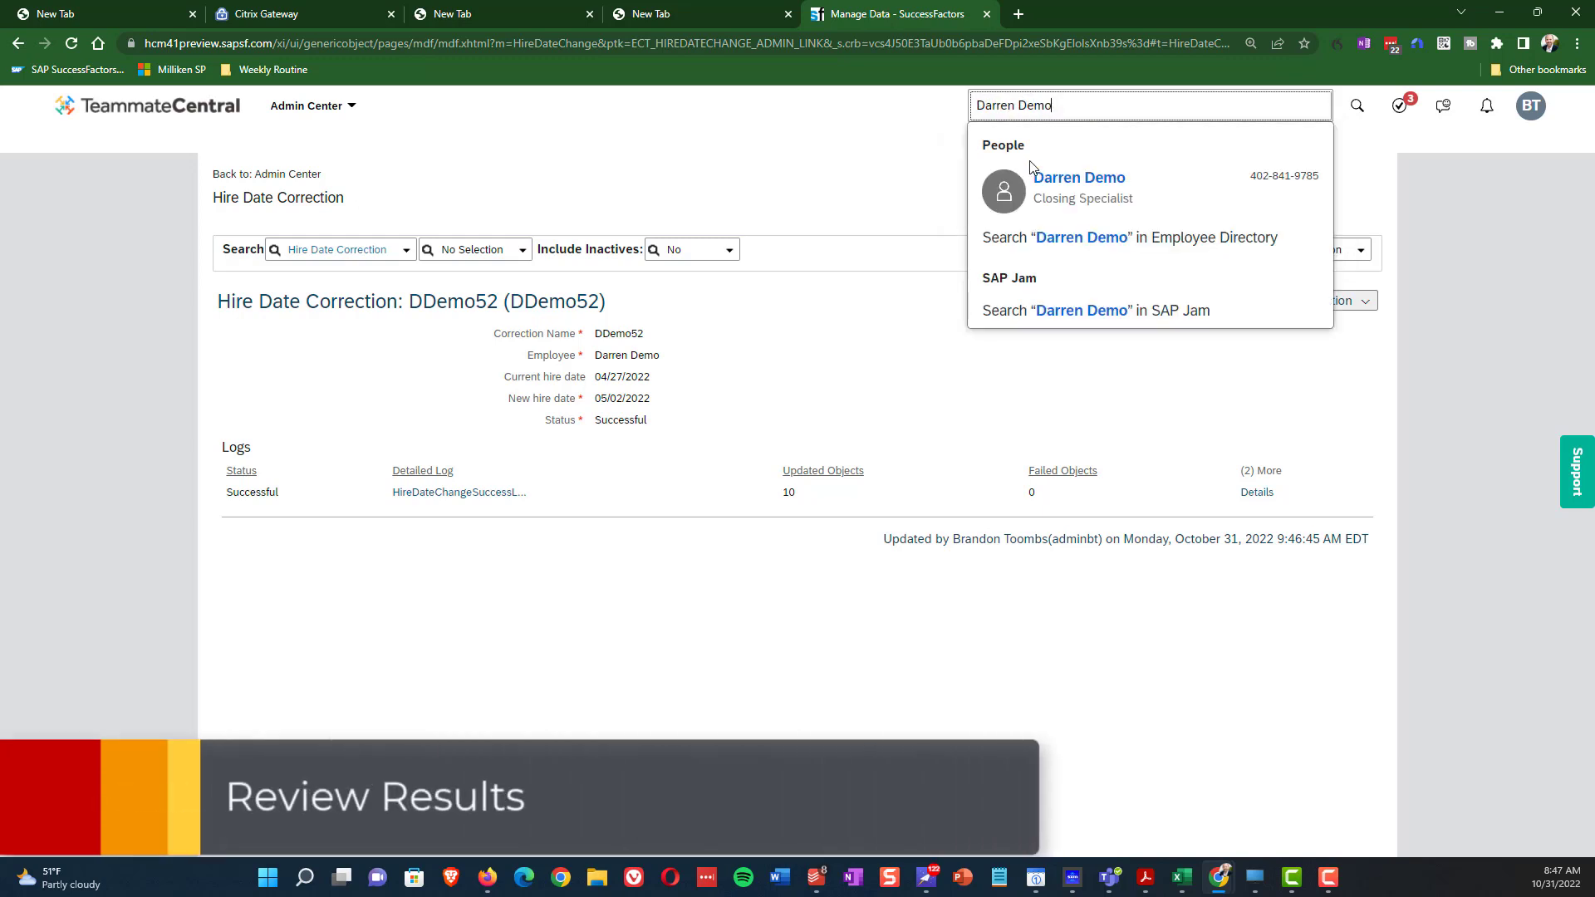
{"action": "left_click", "coordinate": [1039, 170]}
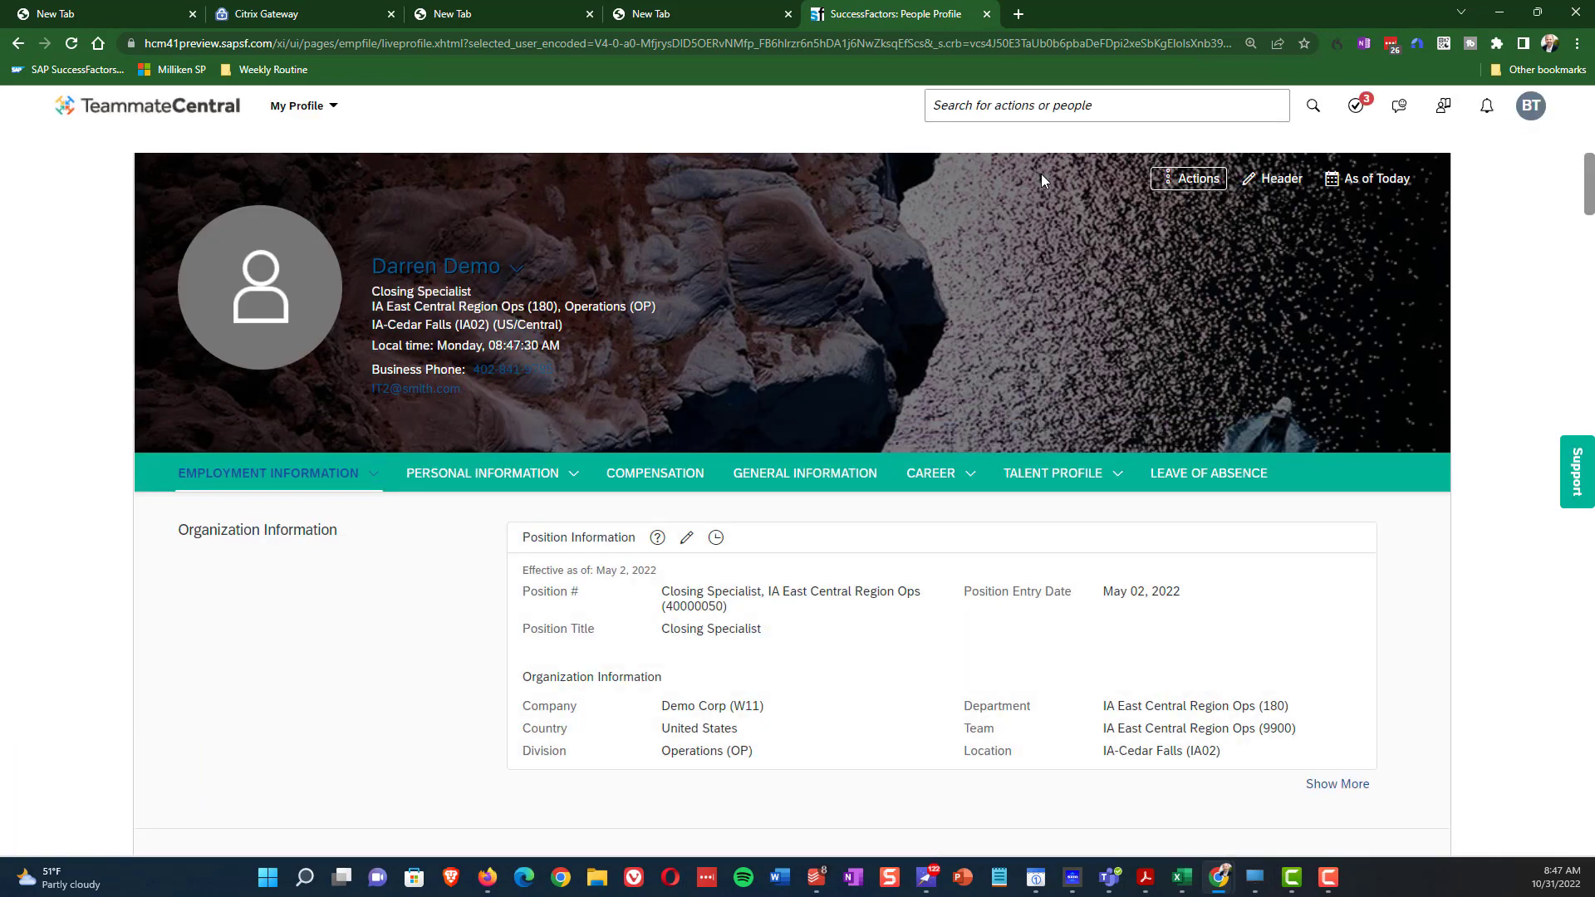
- Scroll to Employment Details to confirm the job entry and hire dates read May 02, 2022
{"action": "left_click", "coordinate": [915, 665]}
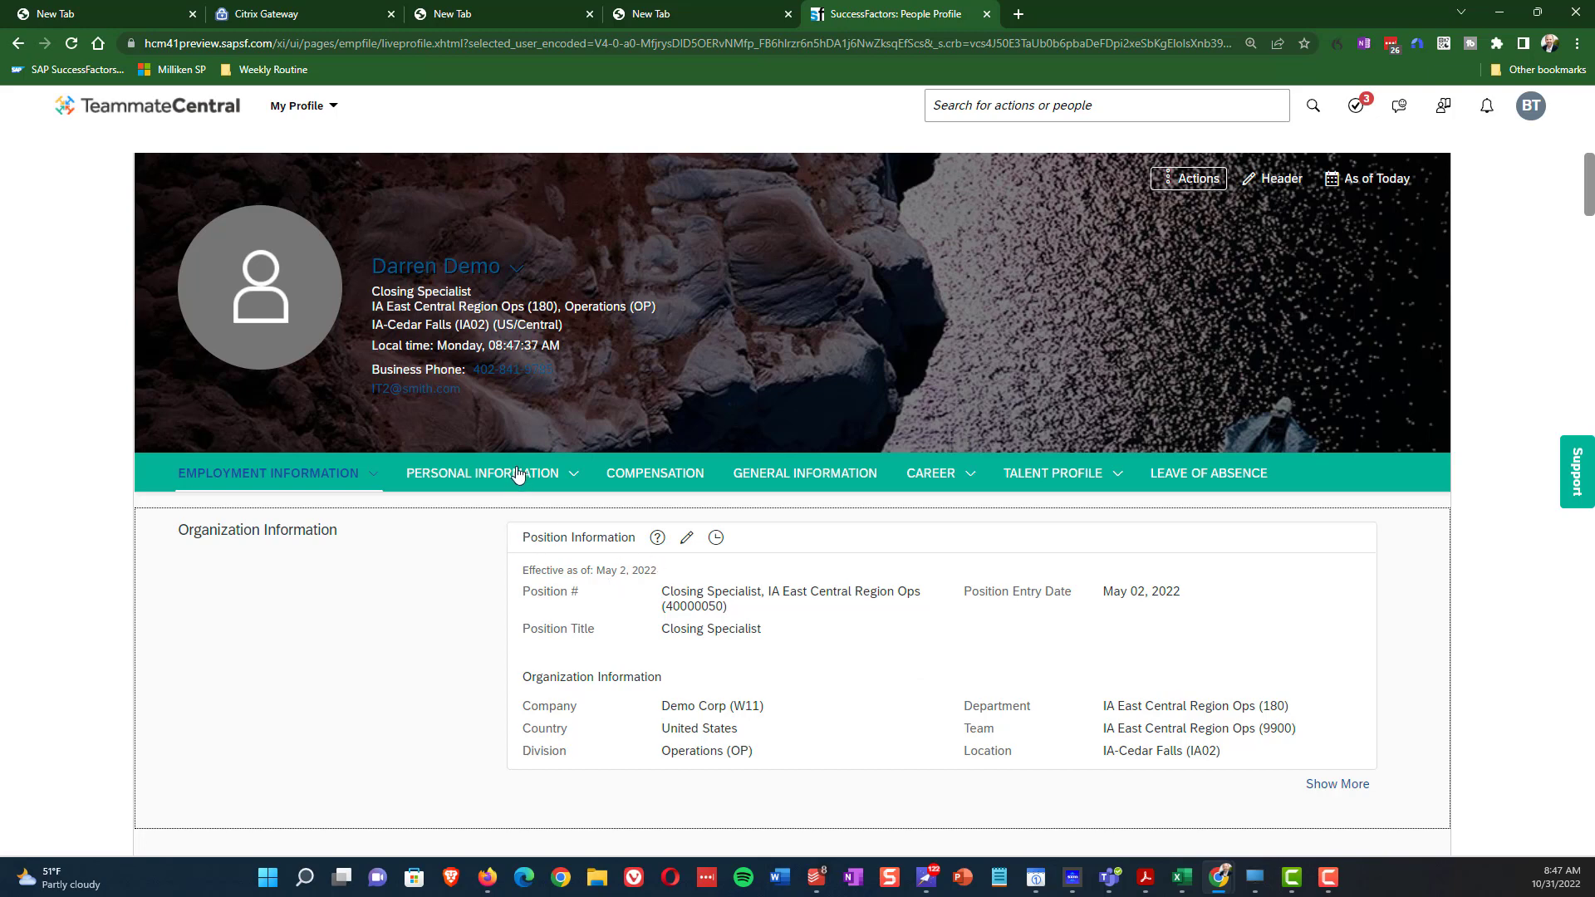
{"action": "scroll", "coordinate": [536, 563], "scroll_direction": "down", "scroll_amount": 3}
{"action": "scroll", "coordinate": [536, 563], "scroll_direction": "down", "scroll_amount": 5}
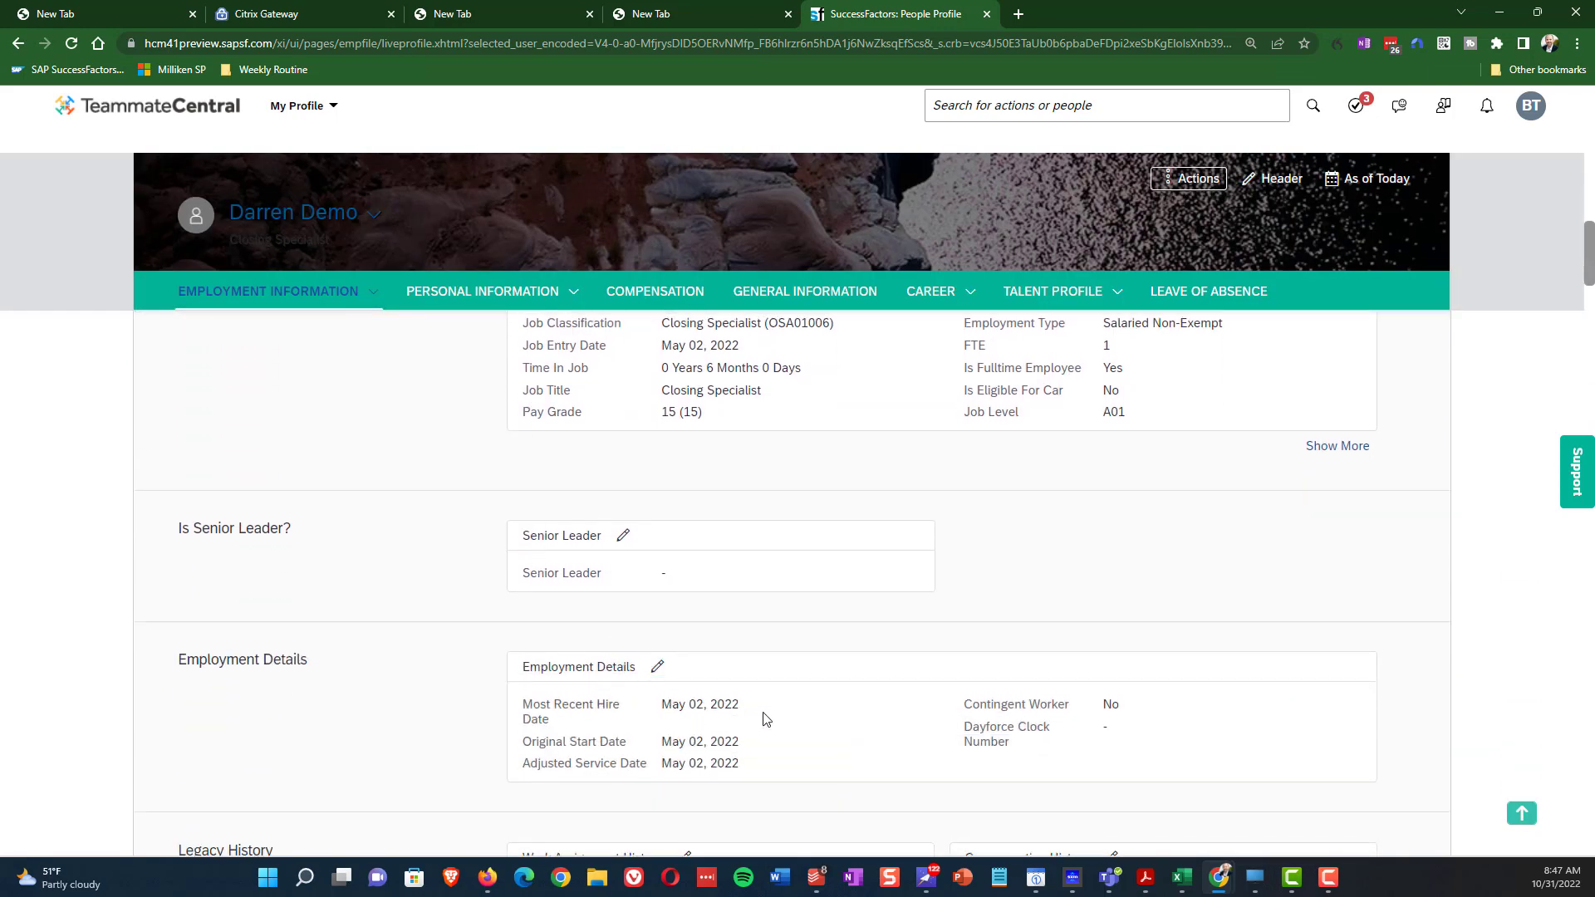
{"action": "left_click", "coordinate": [360, 385]}
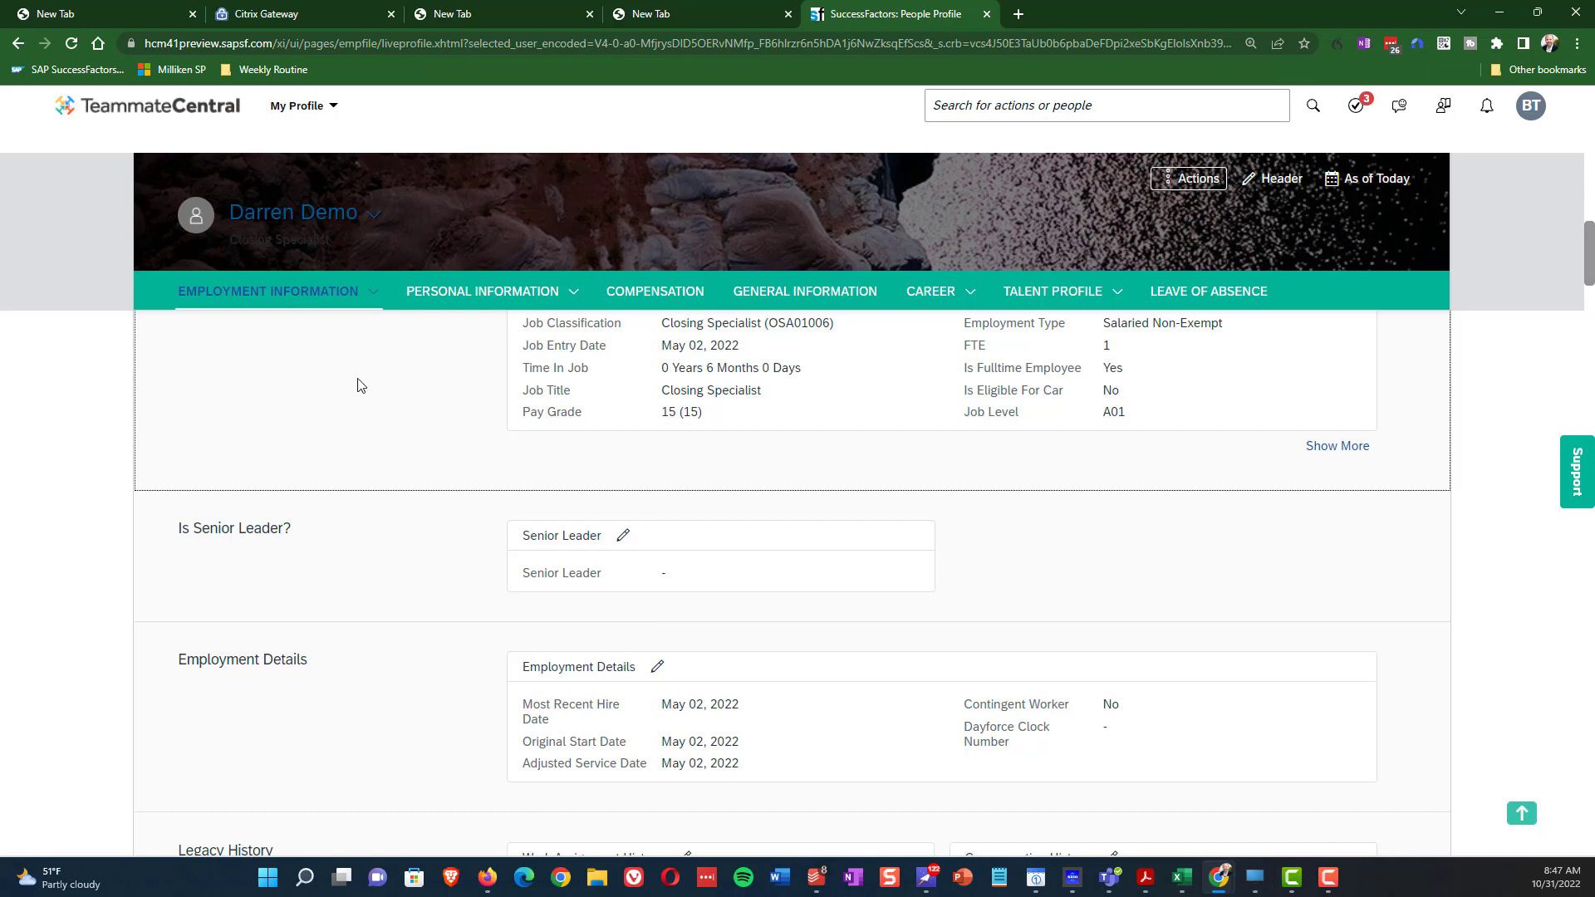
- Check personal information and the home address history, then open the May 02, 2022 compensation history
{"action": "left_click", "coordinate": [465, 290]}
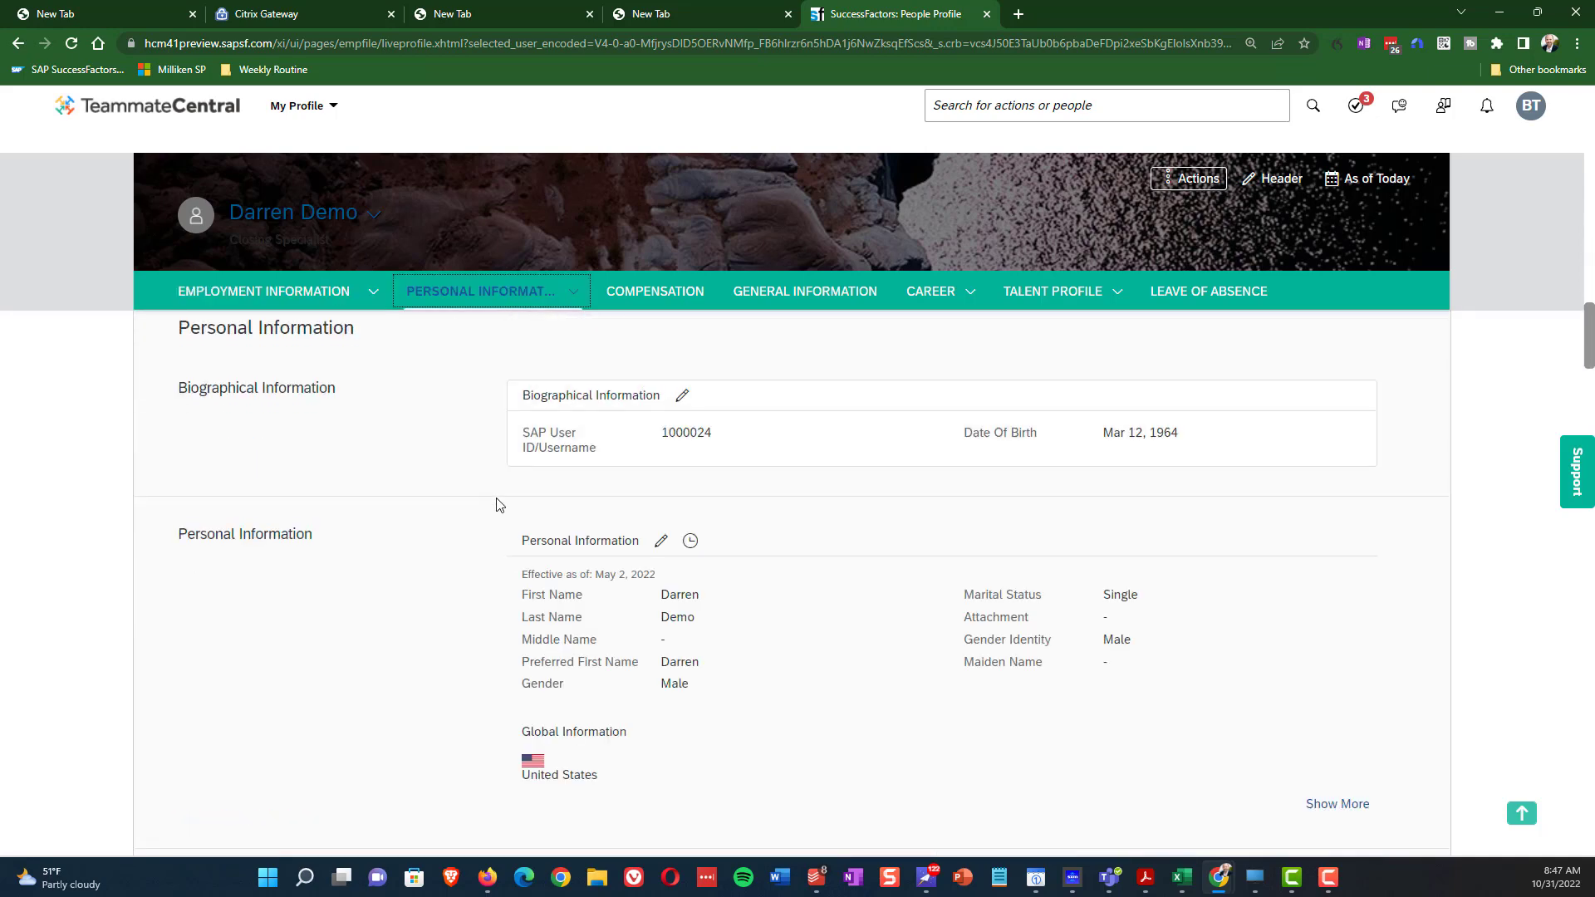
{"action": "scroll", "coordinate": [655, 616], "scroll_direction": "down", "scroll_amount": 2}
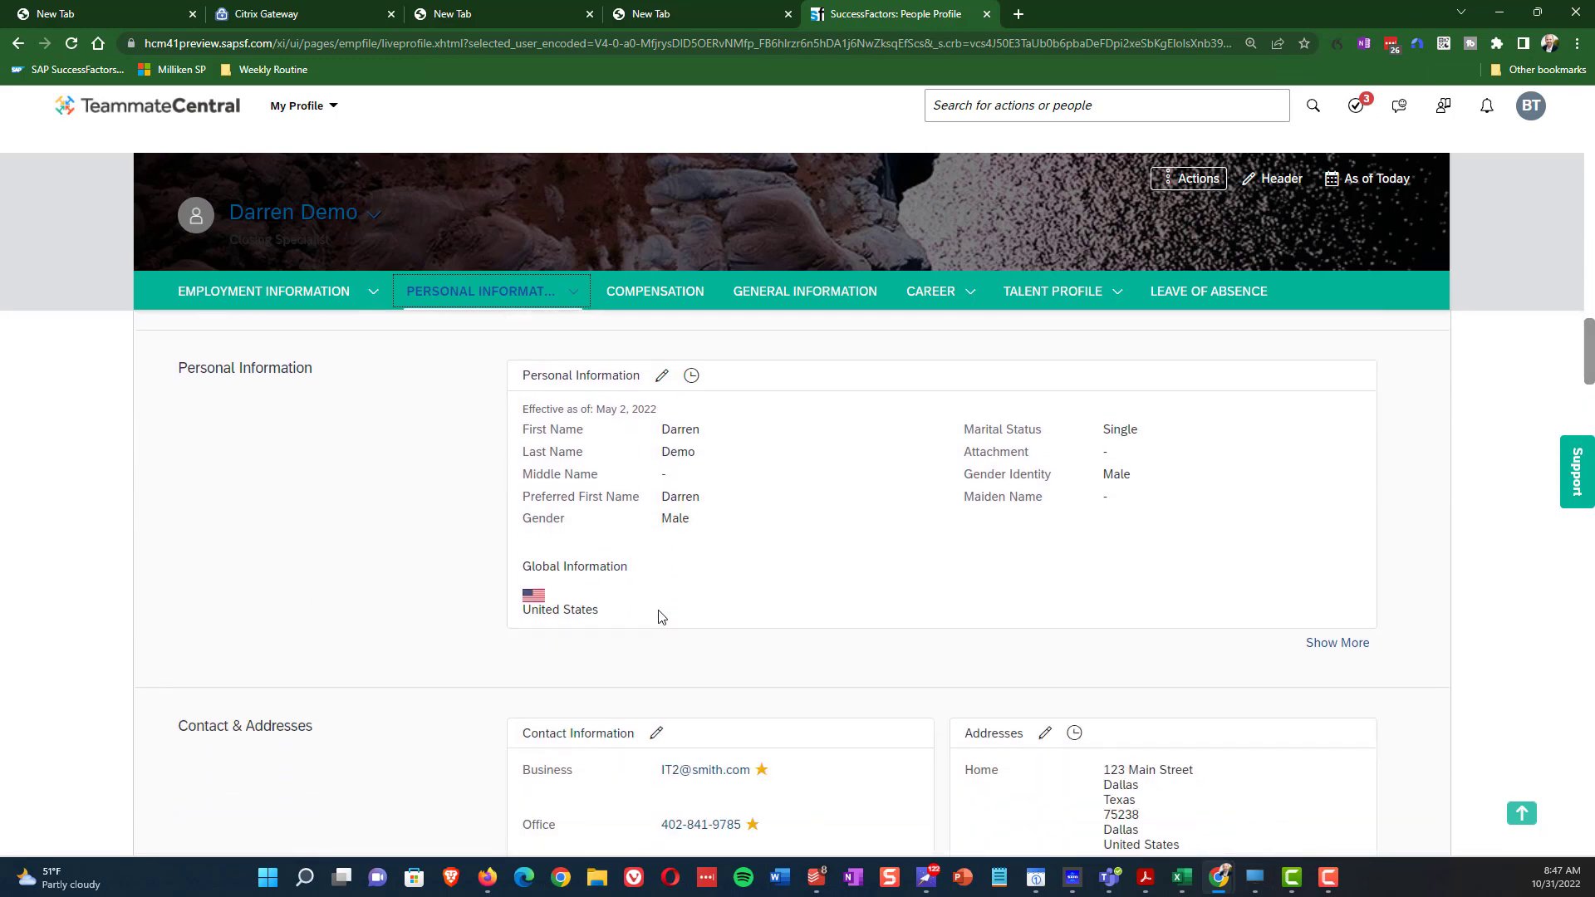
{"action": "scroll", "coordinate": [663, 617], "scroll_direction": "down", "scroll_amount": 1}
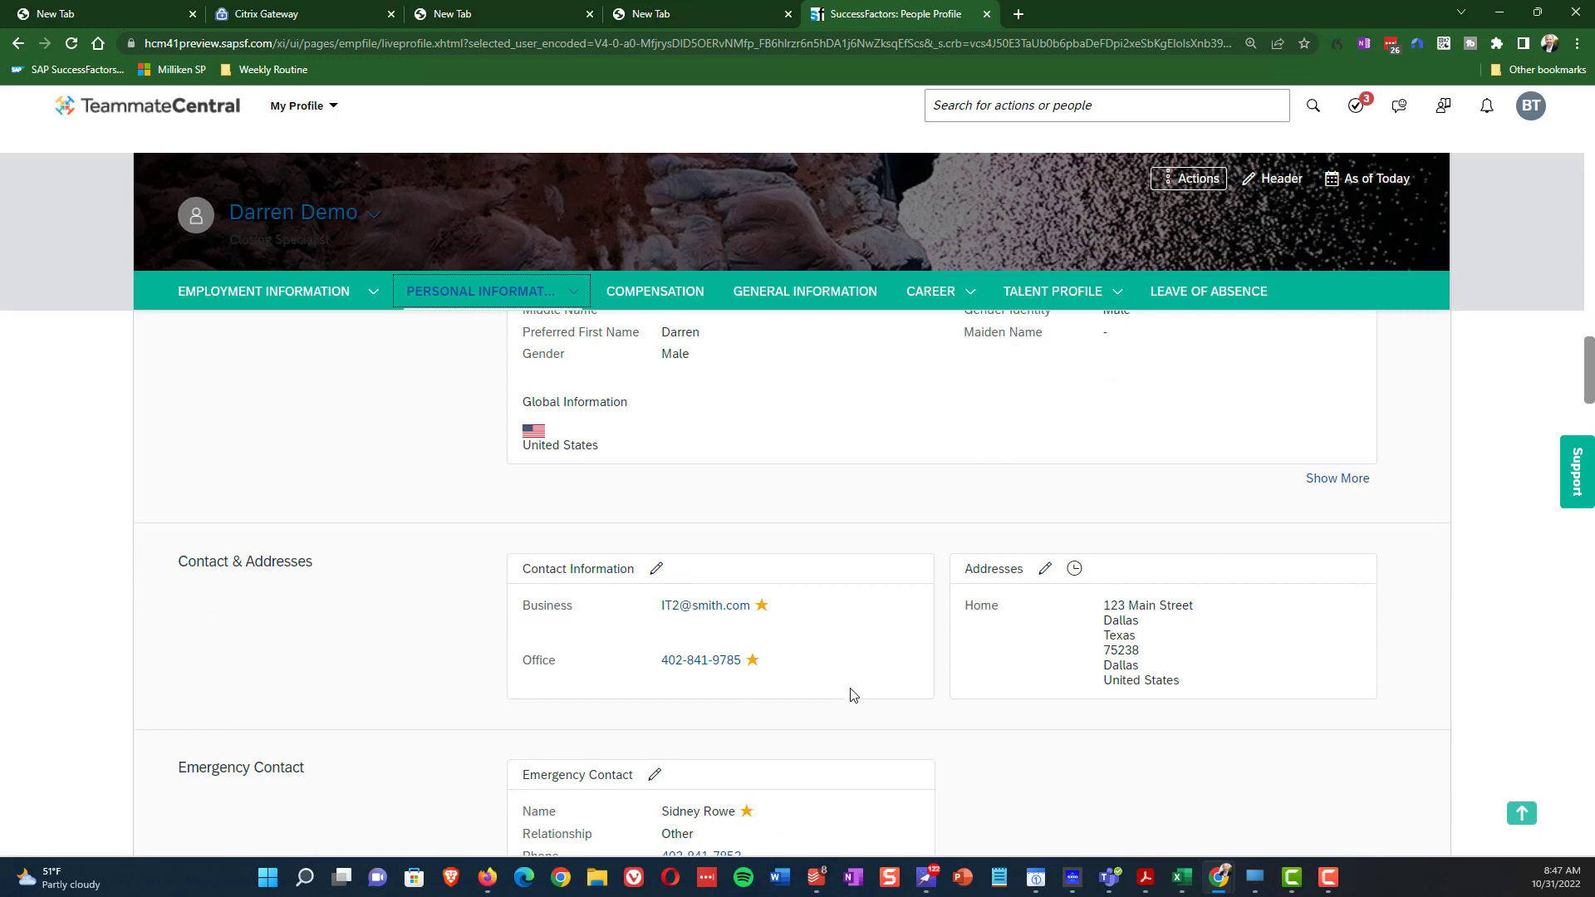
{"action": "left_click", "coordinate": [1074, 570]}
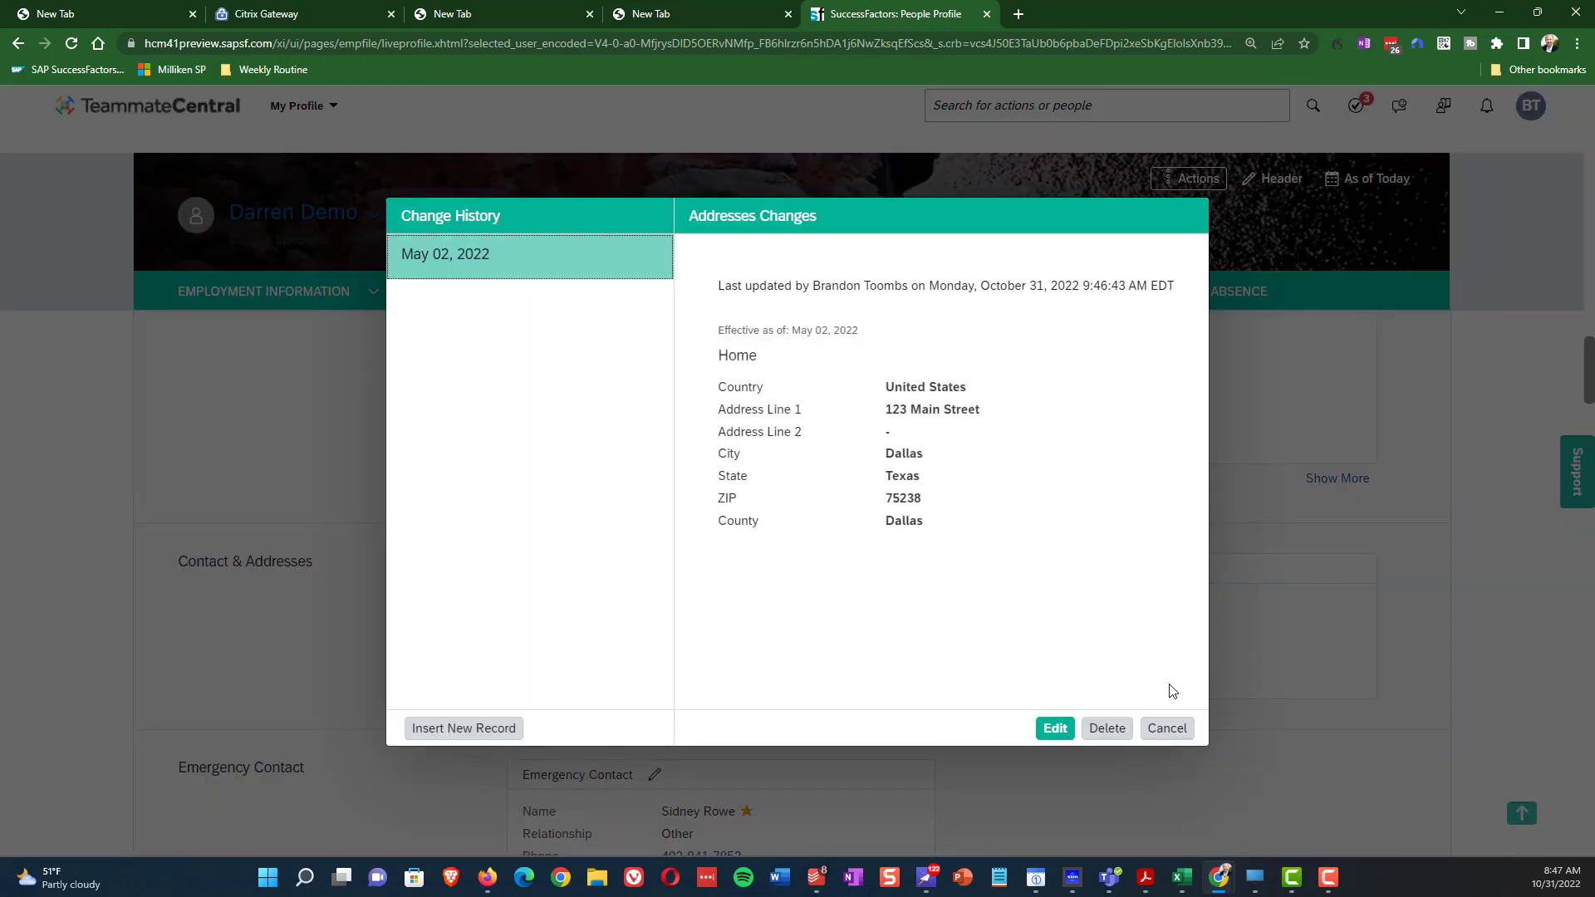
{"action": "left_click", "coordinate": [1167, 728]}
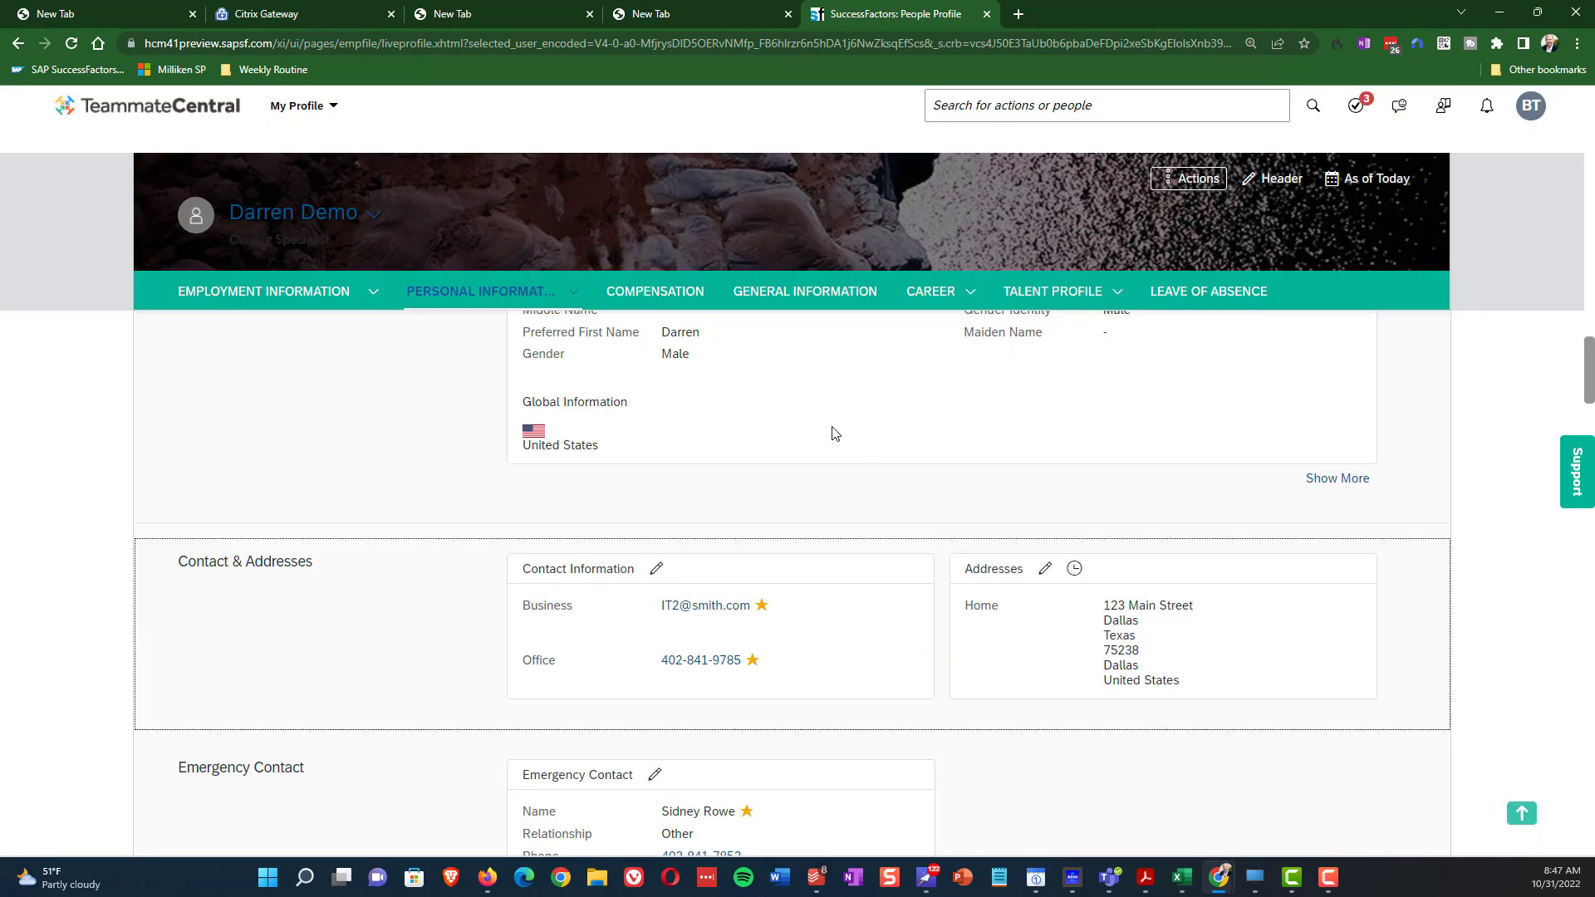
{"action": "left_click", "coordinate": [657, 292]}
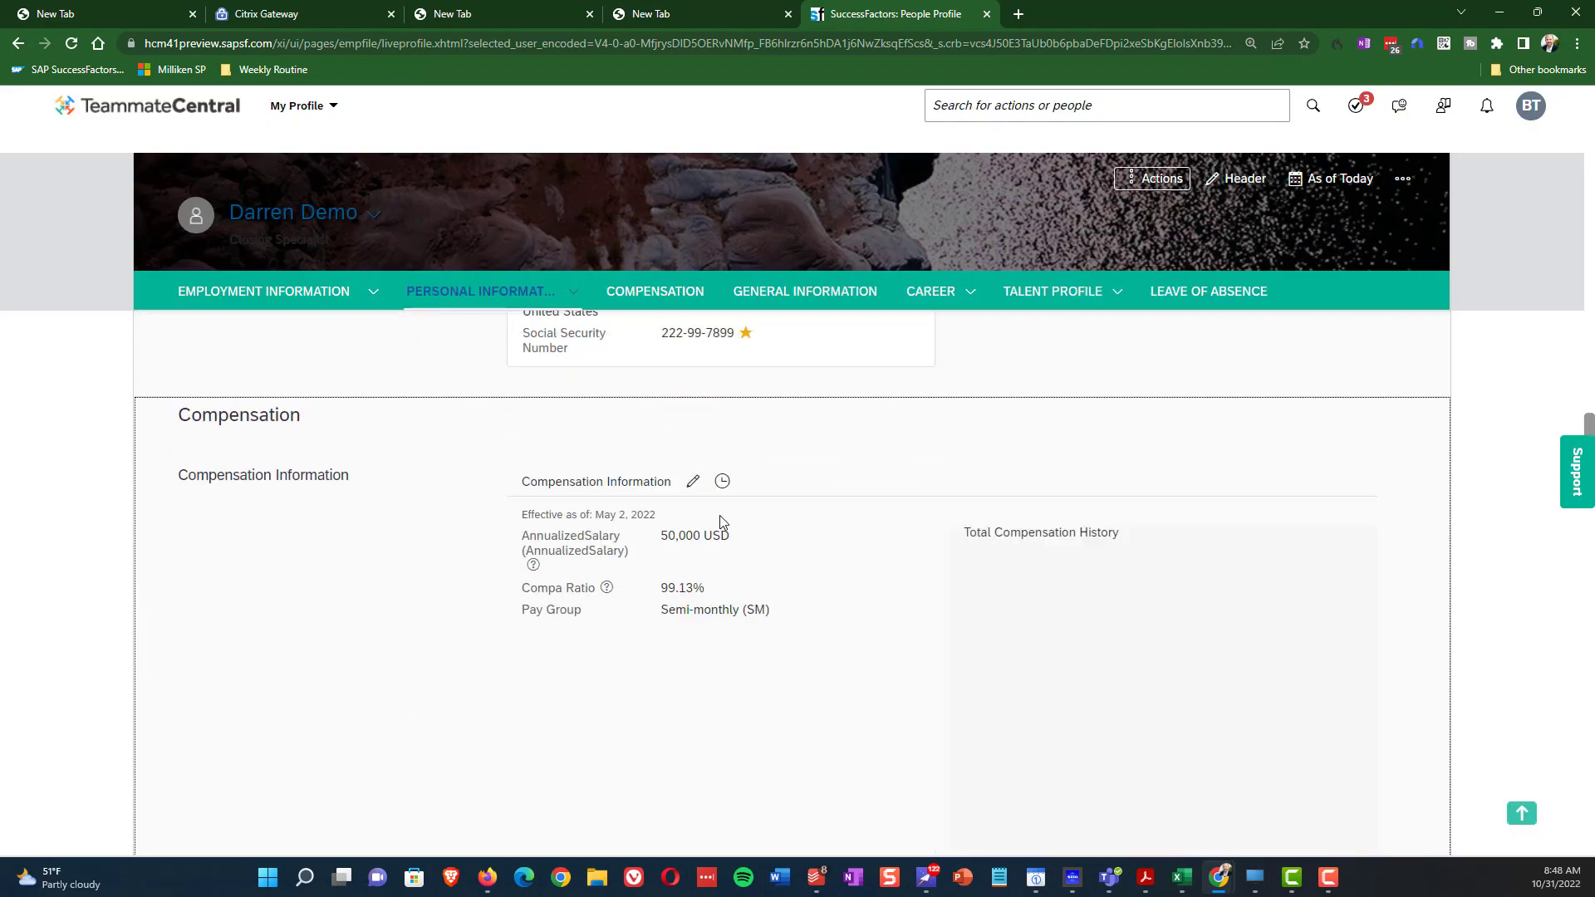
{"action": "left_click", "coordinate": [724, 483]}
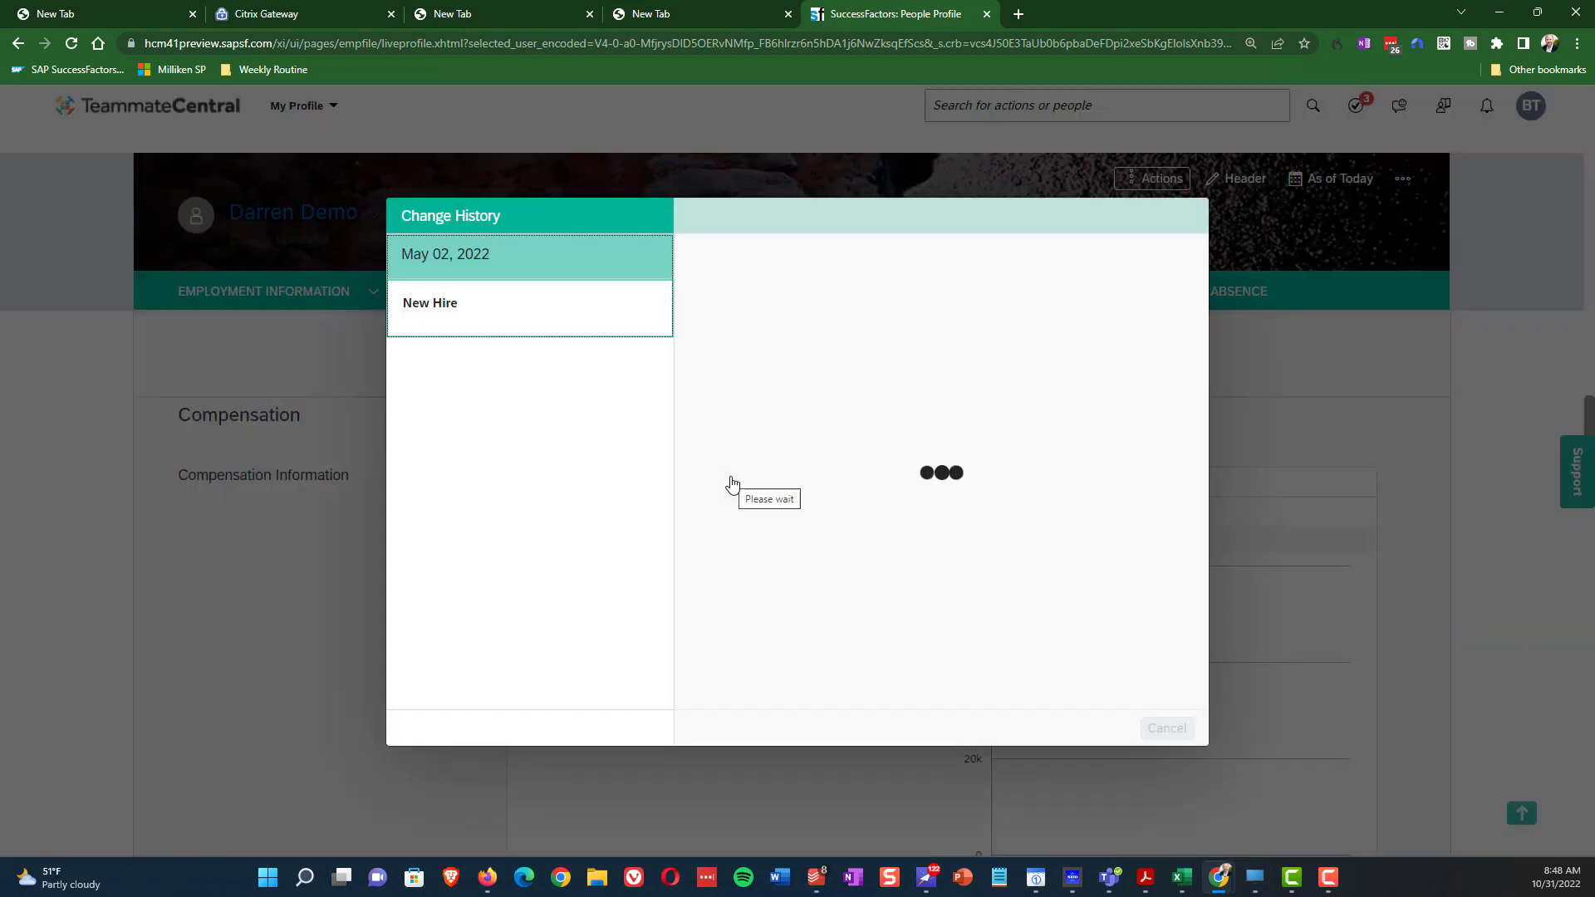